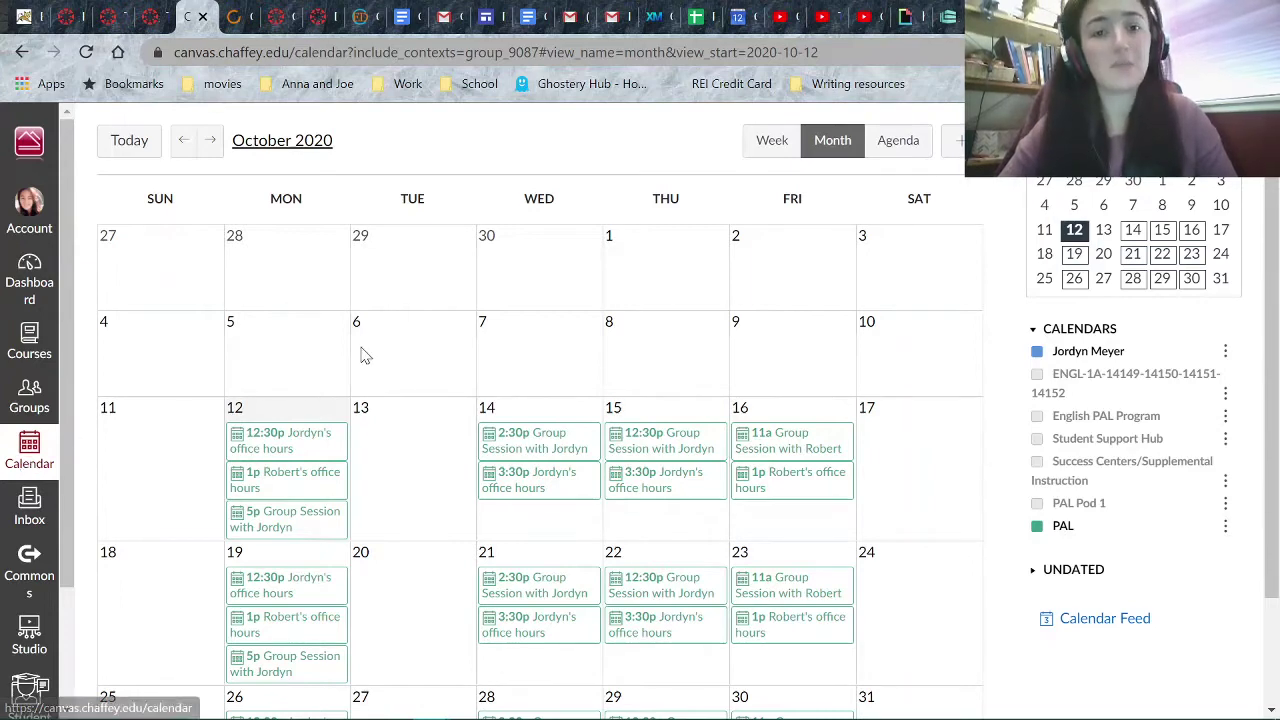
- Go from the PAL group calendar to the main Canvas Calendar in the global navigation
left_click(16, 462)
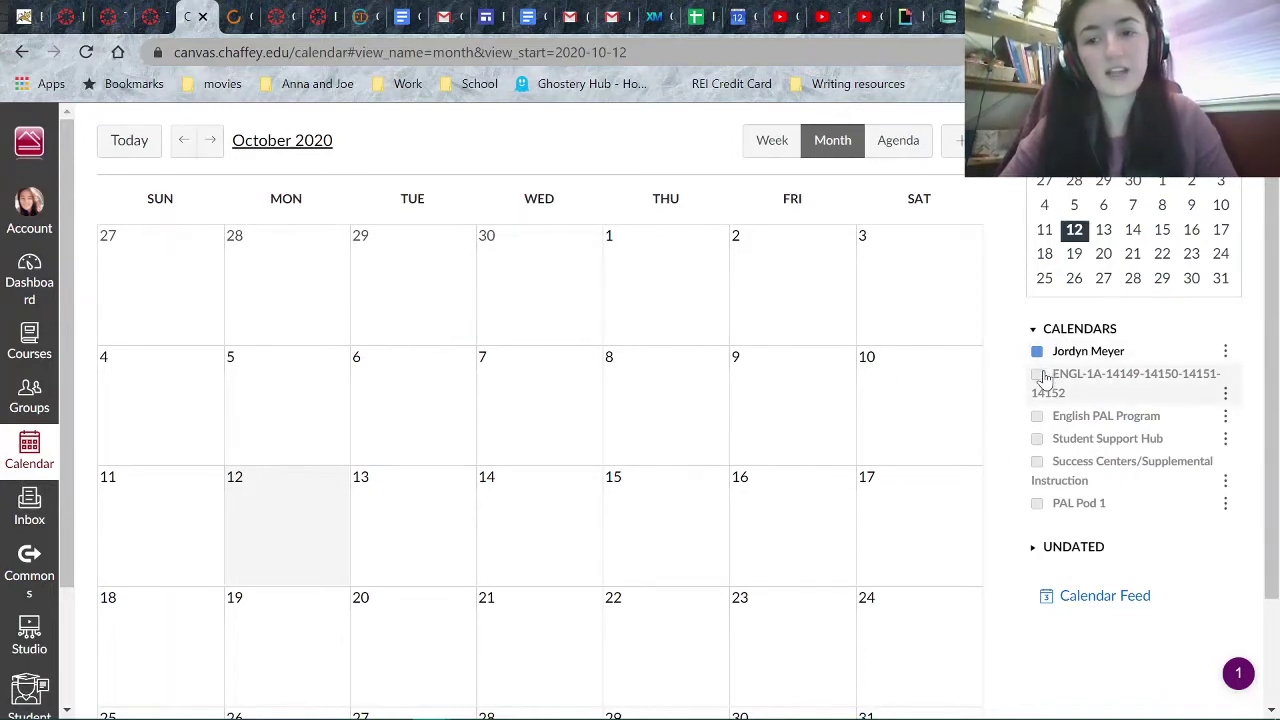
- Show the English PAL Program and ENGL-1A calendars, check undated items, and keep PAL Pod 1 hidden
left_click(1037, 416)
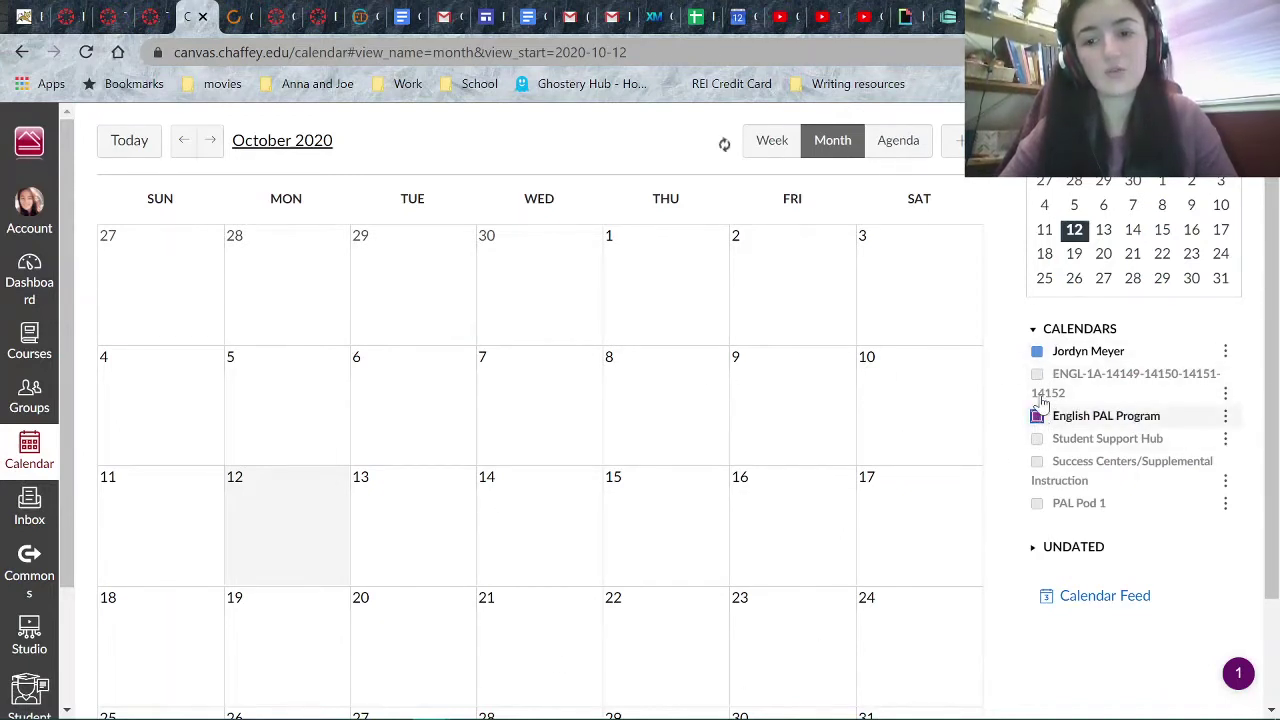
left_click(1037, 376)
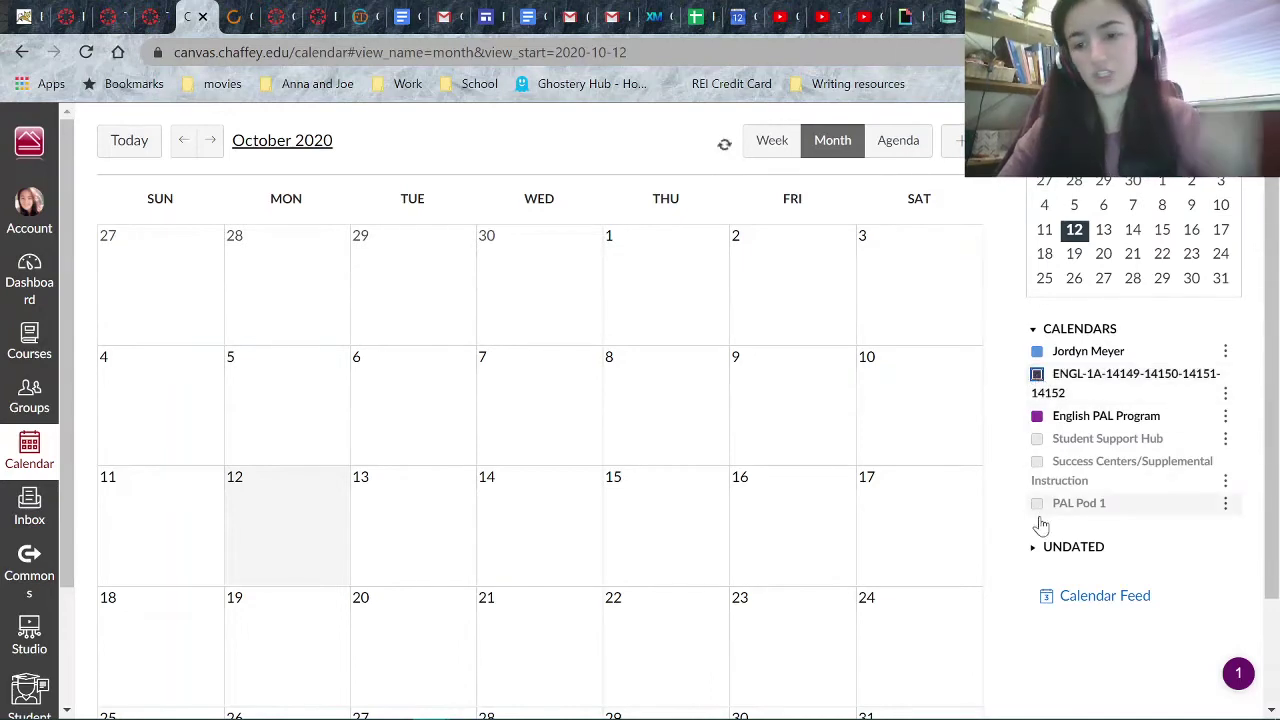
left_click(1055, 549)
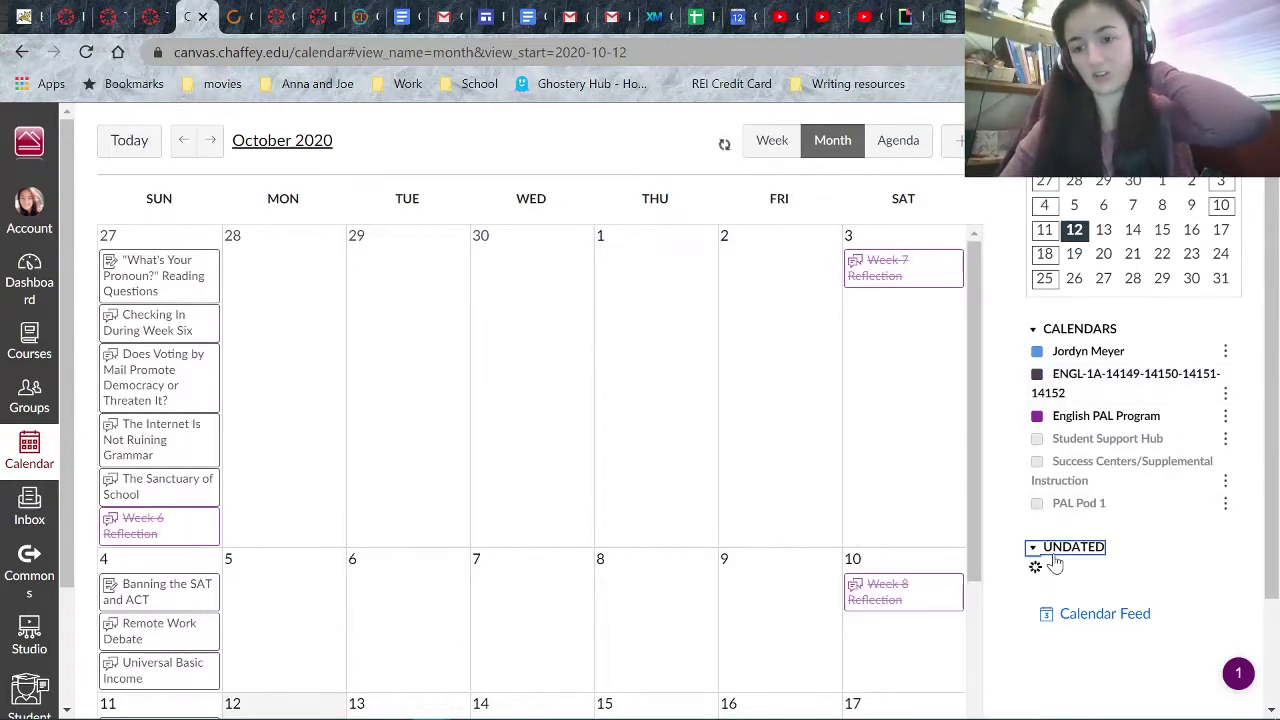
scroll(1171, 623, "down", 10)
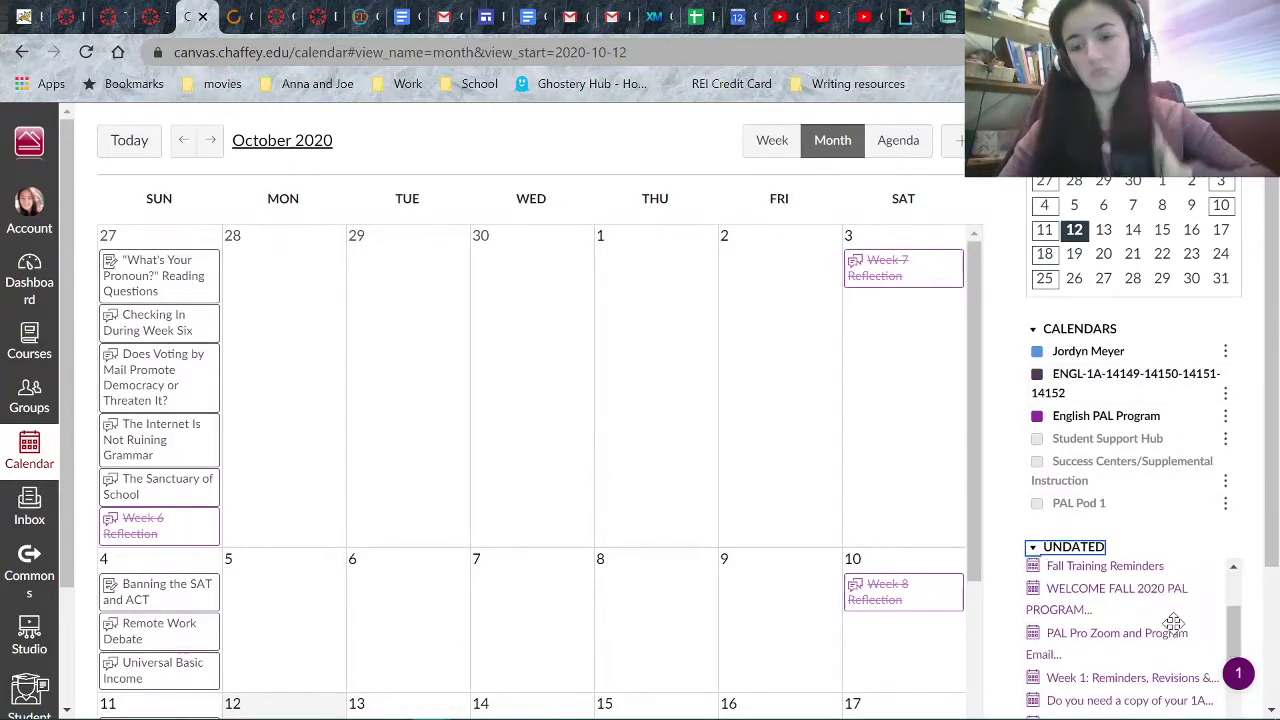
scroll(1171, 623, "down", 10)
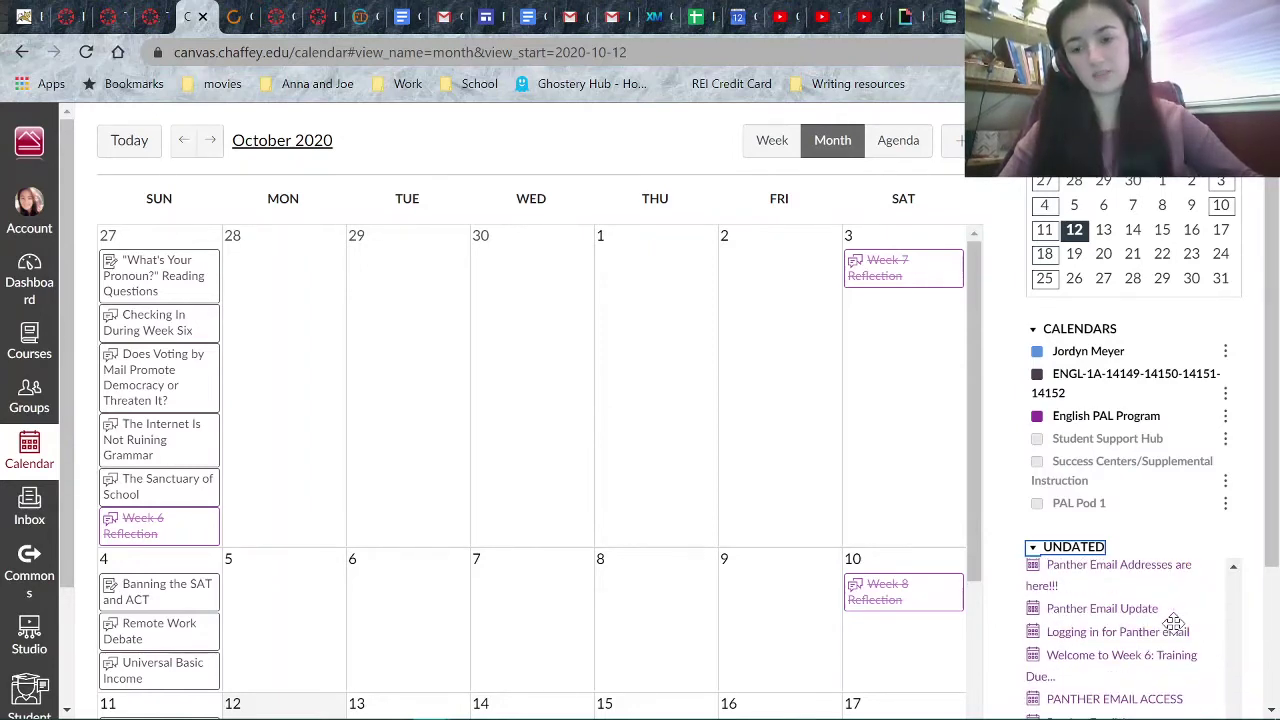
left_click(1073, 548)
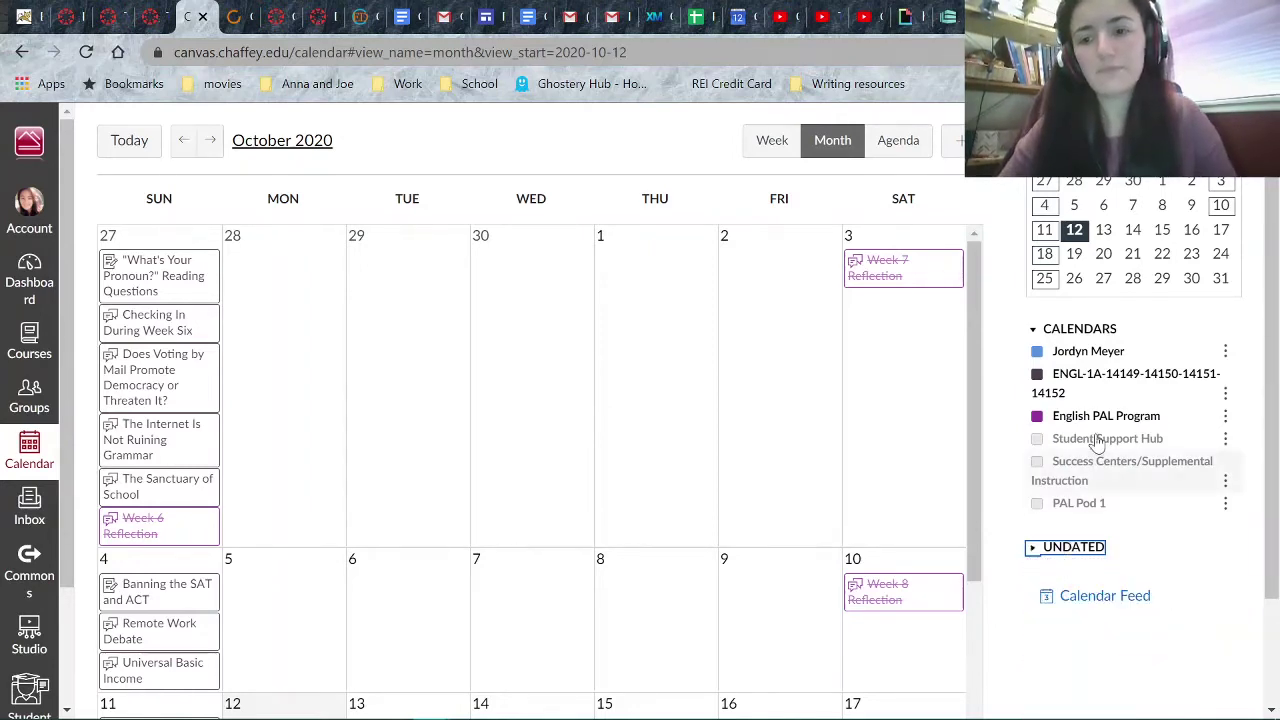
left_click(1038, 507)
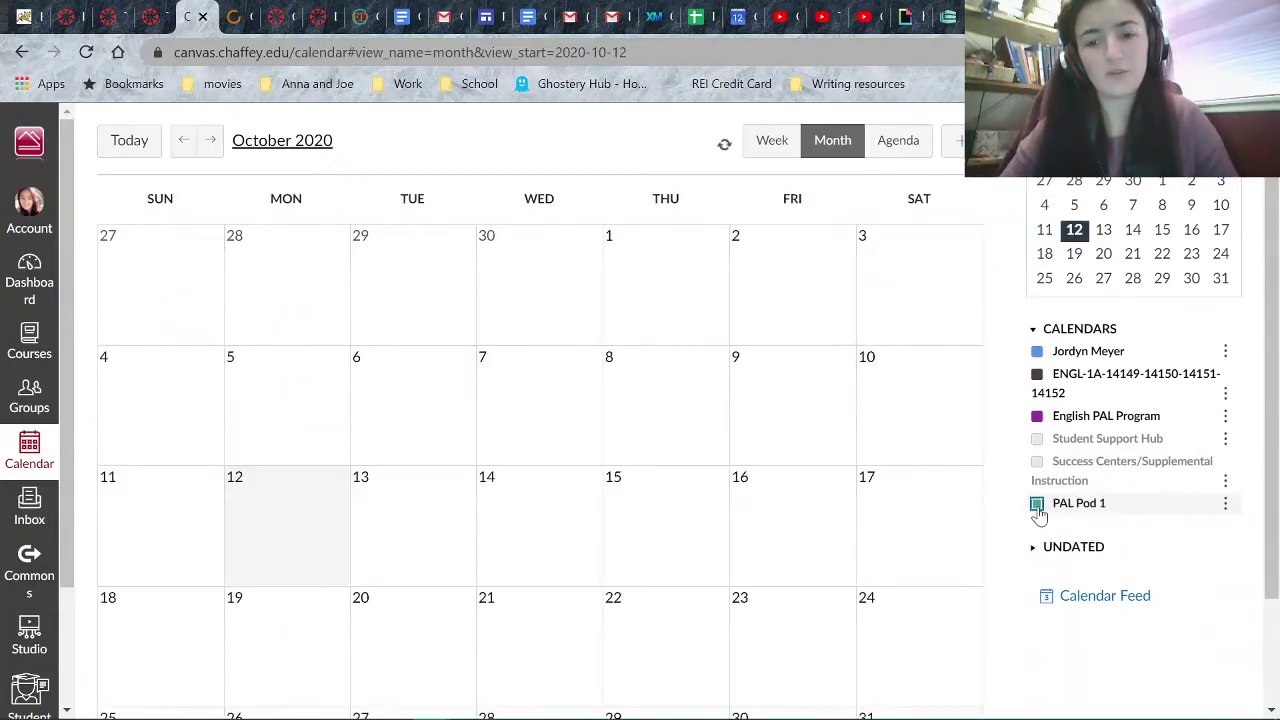
left_click(1038, 508)
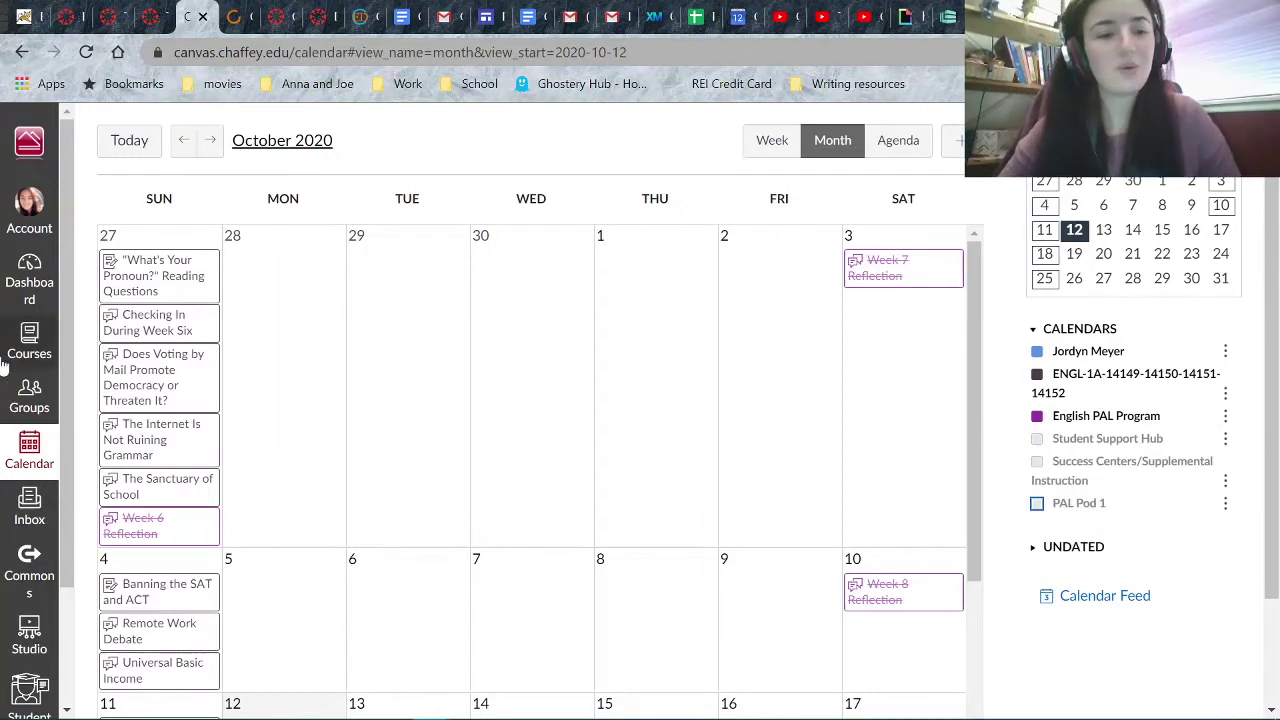
left_click(27, 405)
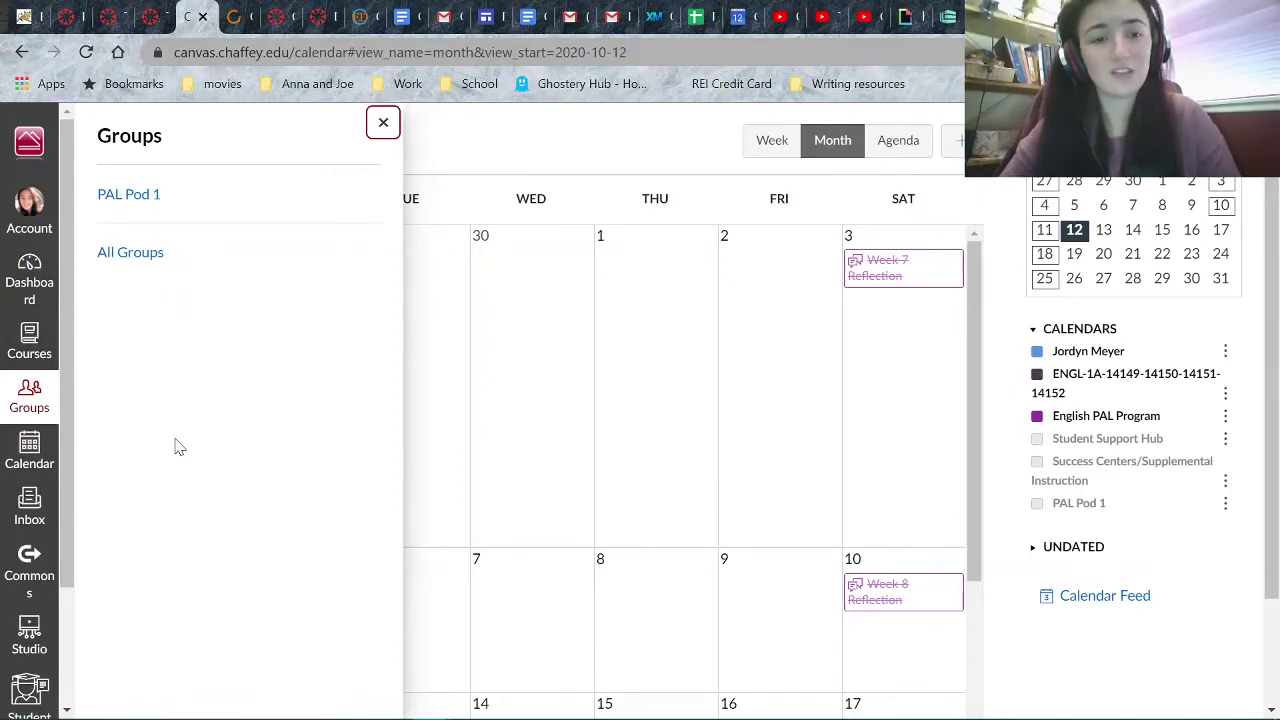
left_click(29, 345)
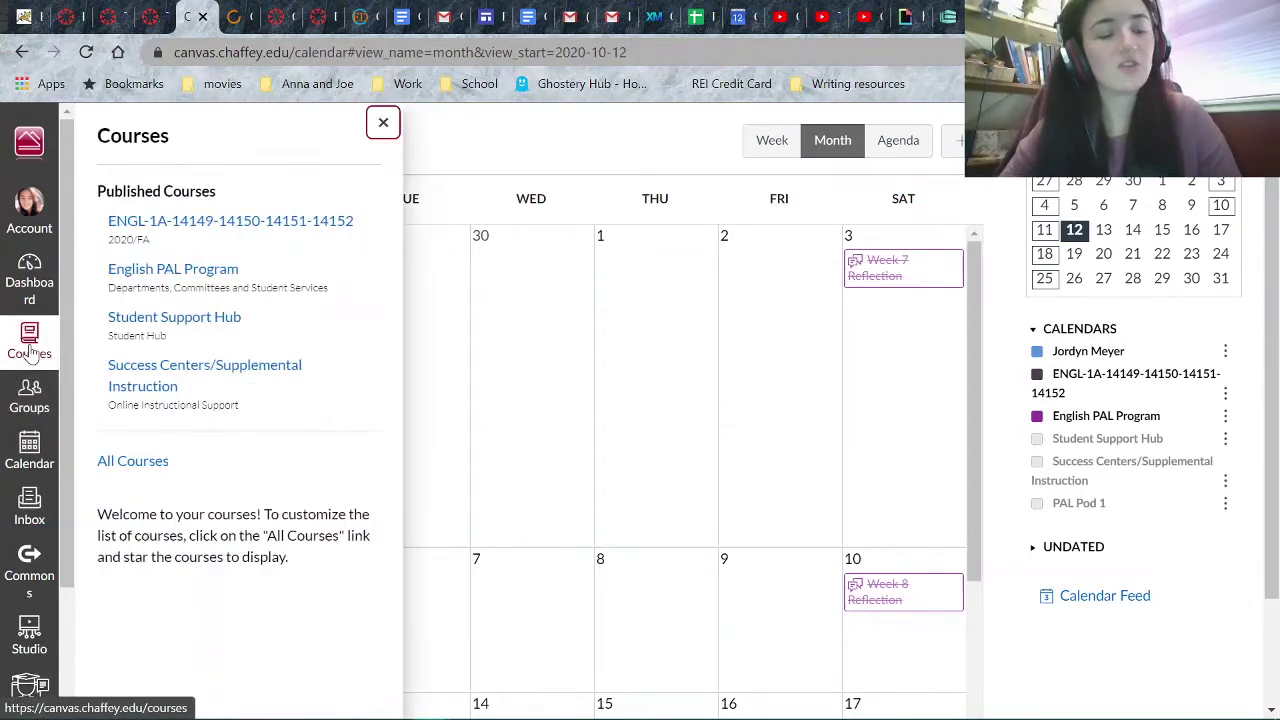
left_click(212, 221)
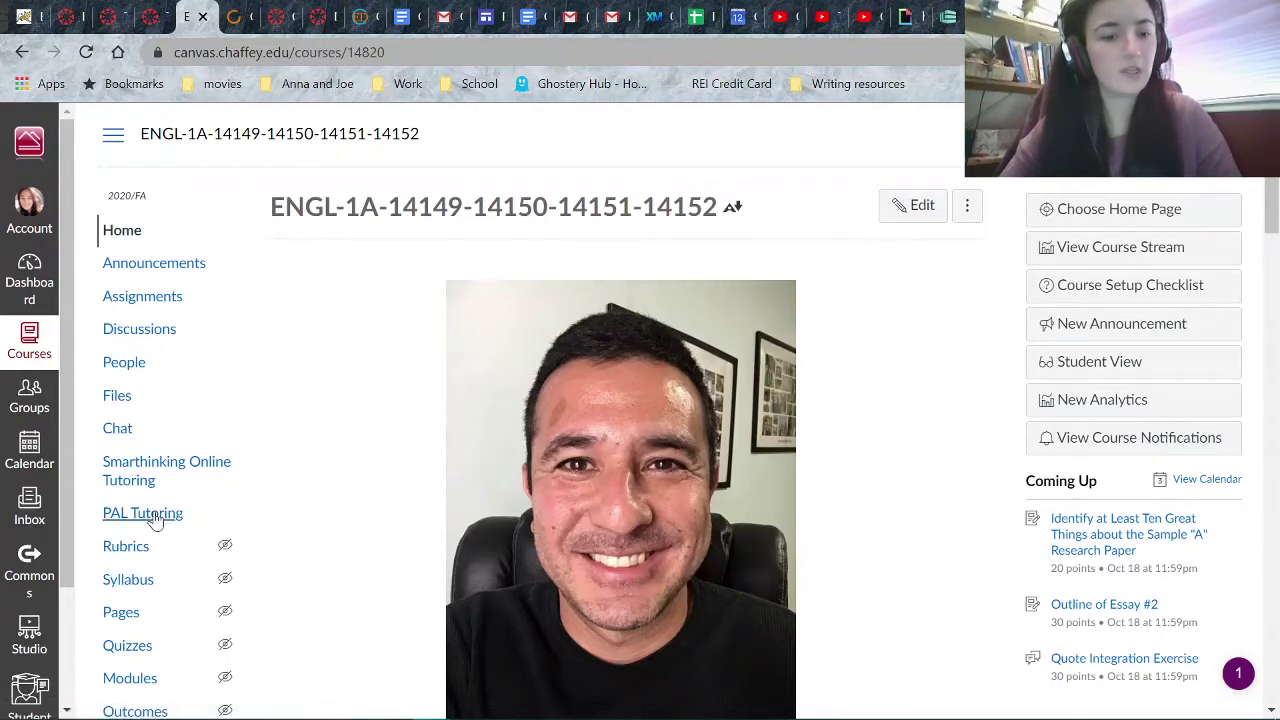
- Go through the course's PAL Tutoring page to the PAL group home page
left_click(157, 515)
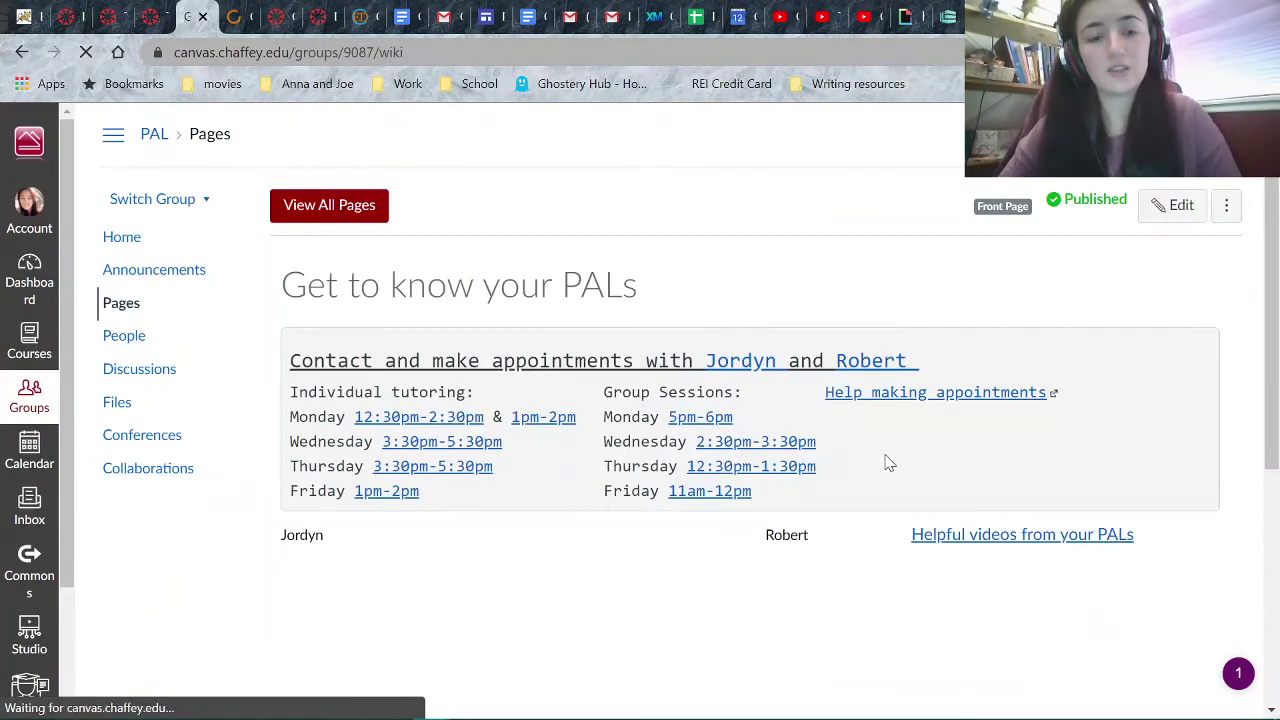
scroll(910, 578, "down", 2)
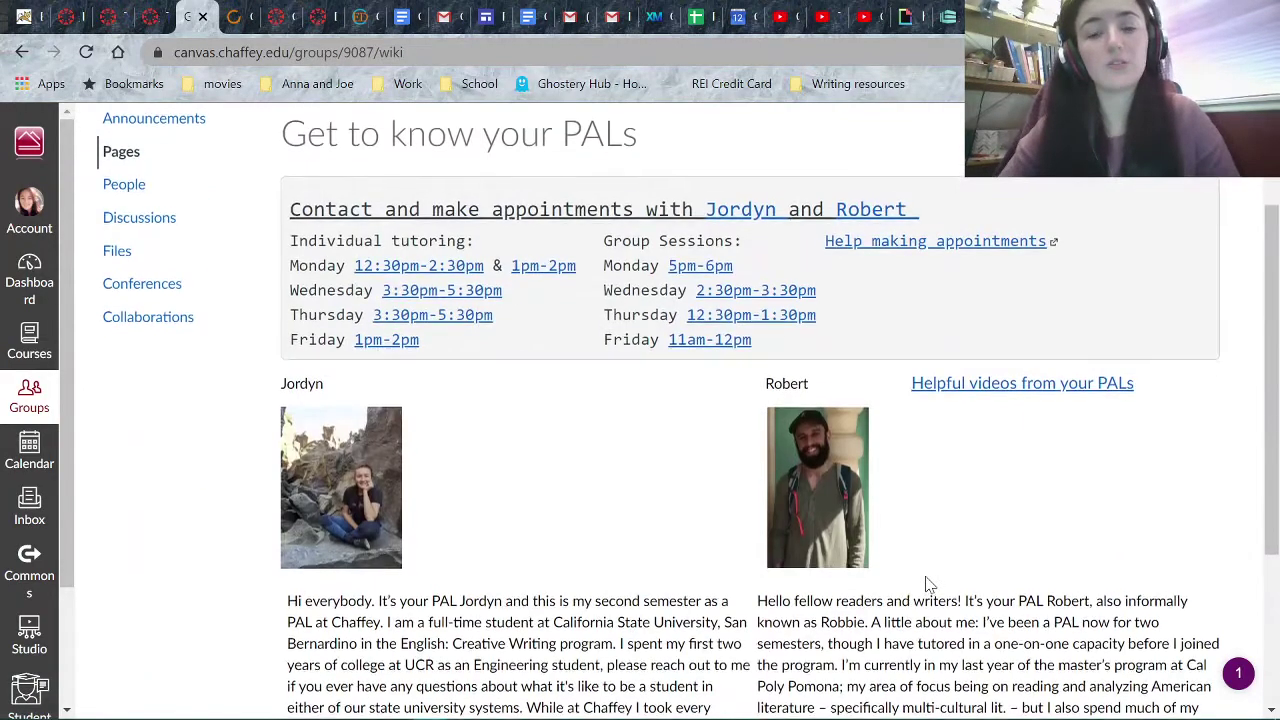
scroll(755, 195, "up", 2)
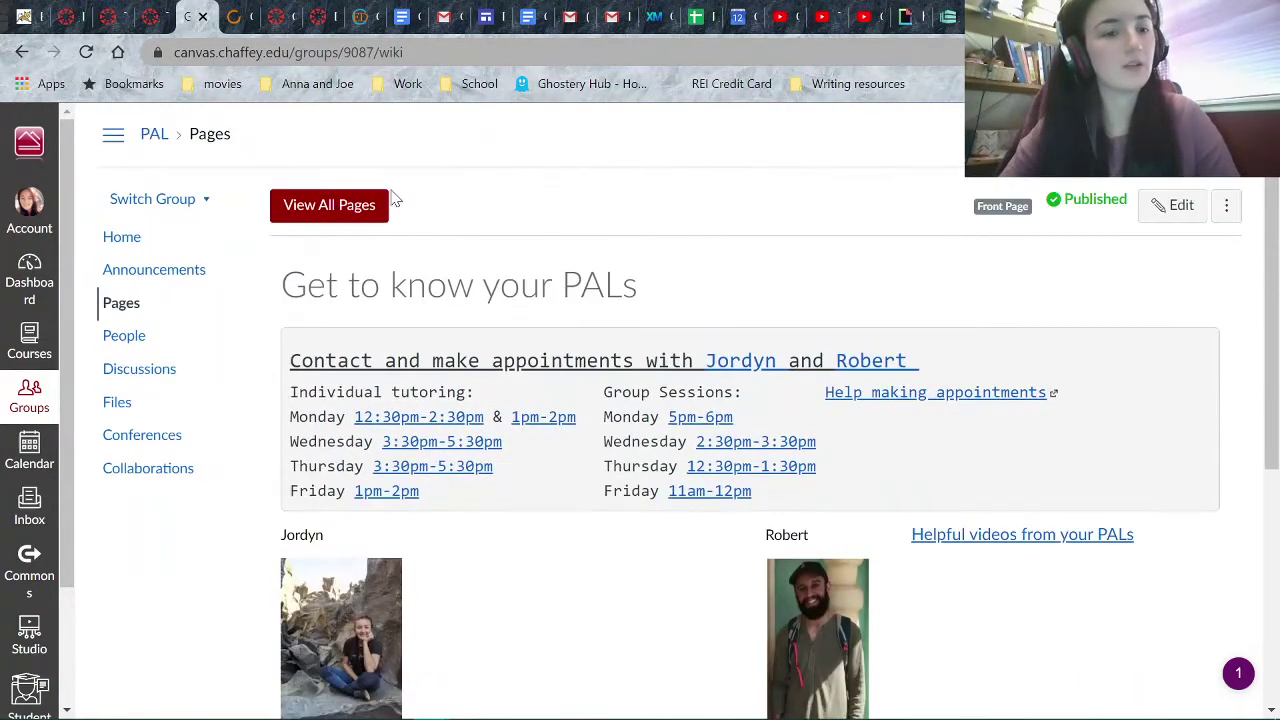
left_click(123, 241)
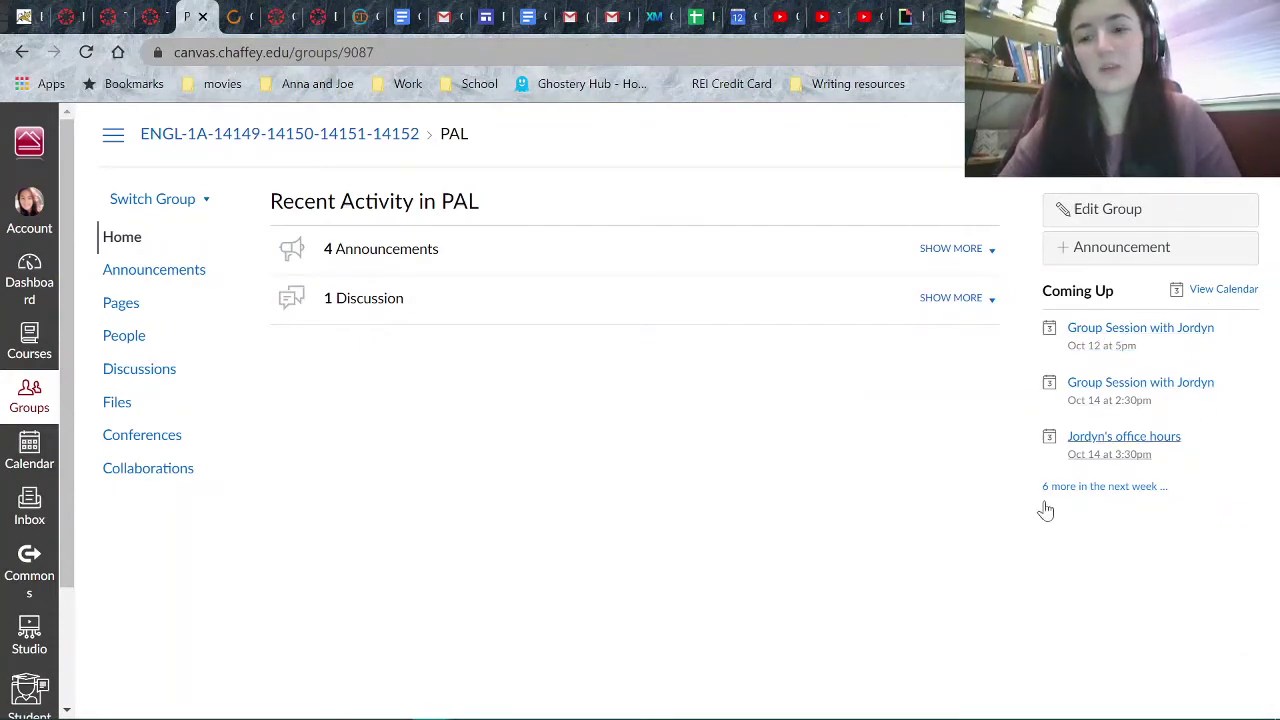
- Open the Coming Up 'Group Session with Jordyn' in a new tab and view it
right_click(1110, 337)
left_click(1105, 340)
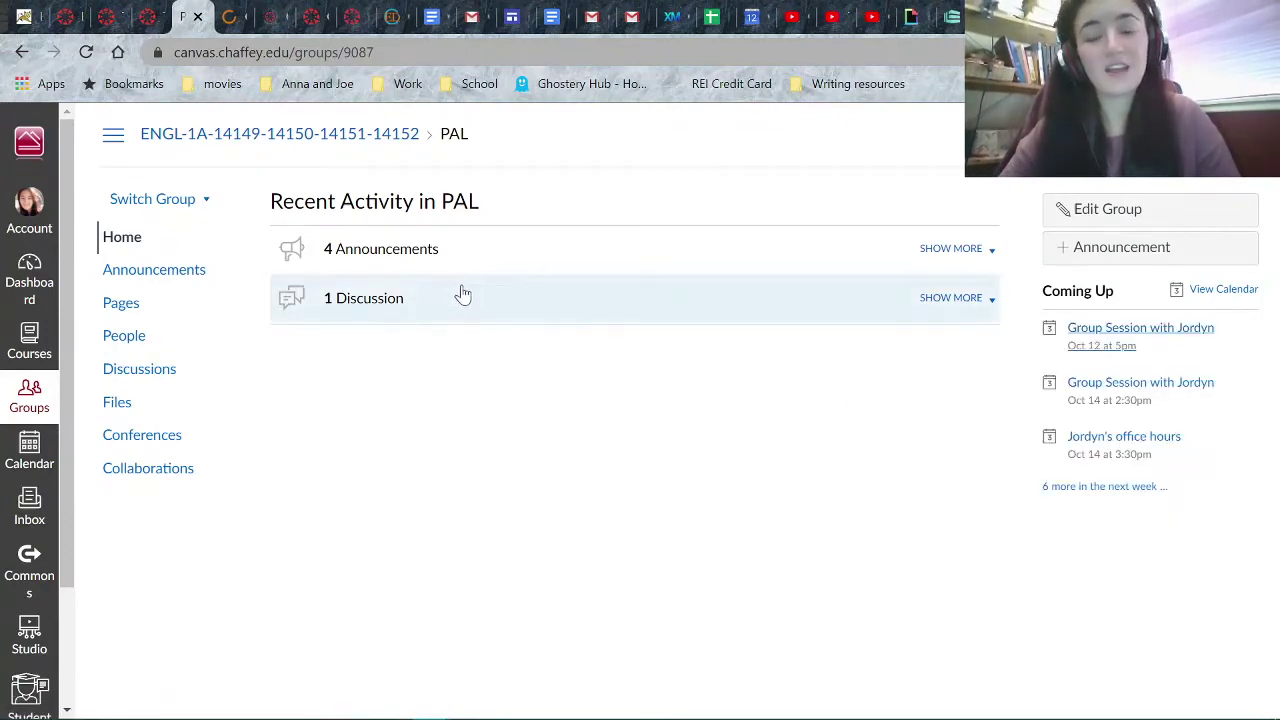
left_click(276, 20)
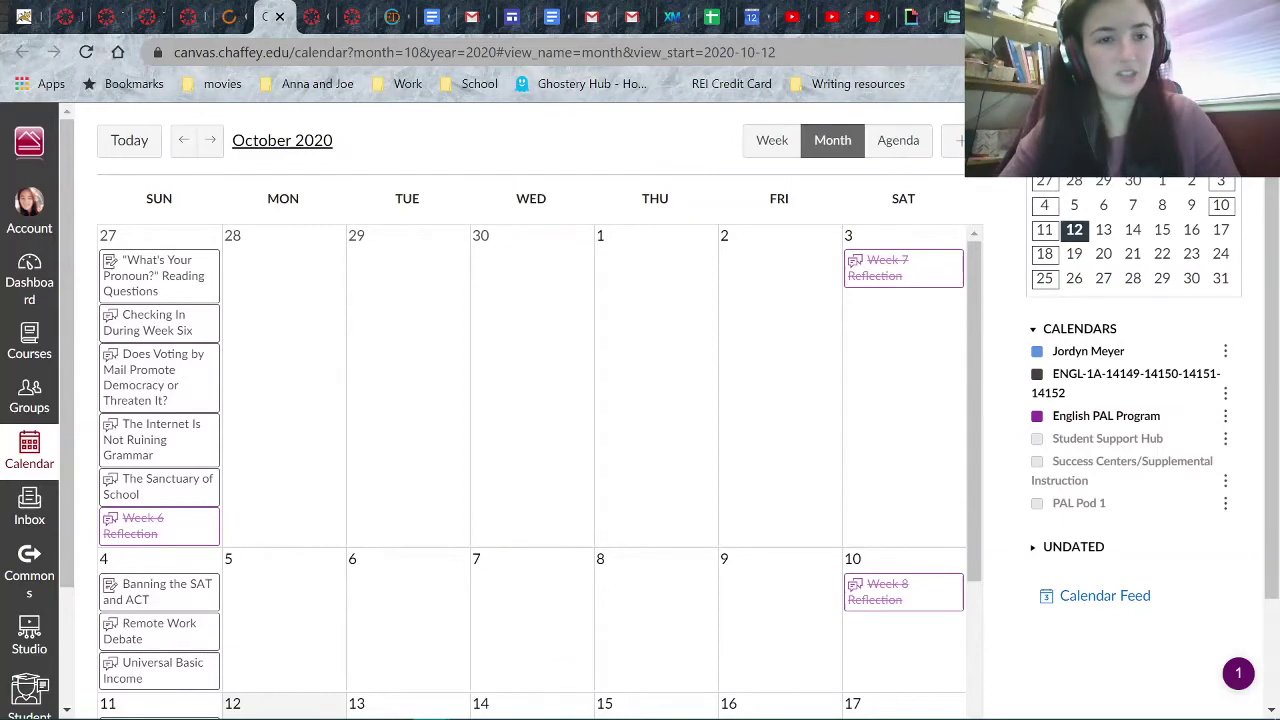
- Close the extra calendar tab and open the PAL group's calendar from its home page
scroll(460, 307, "down", 4)
scroll(460, 307, "up", 4)
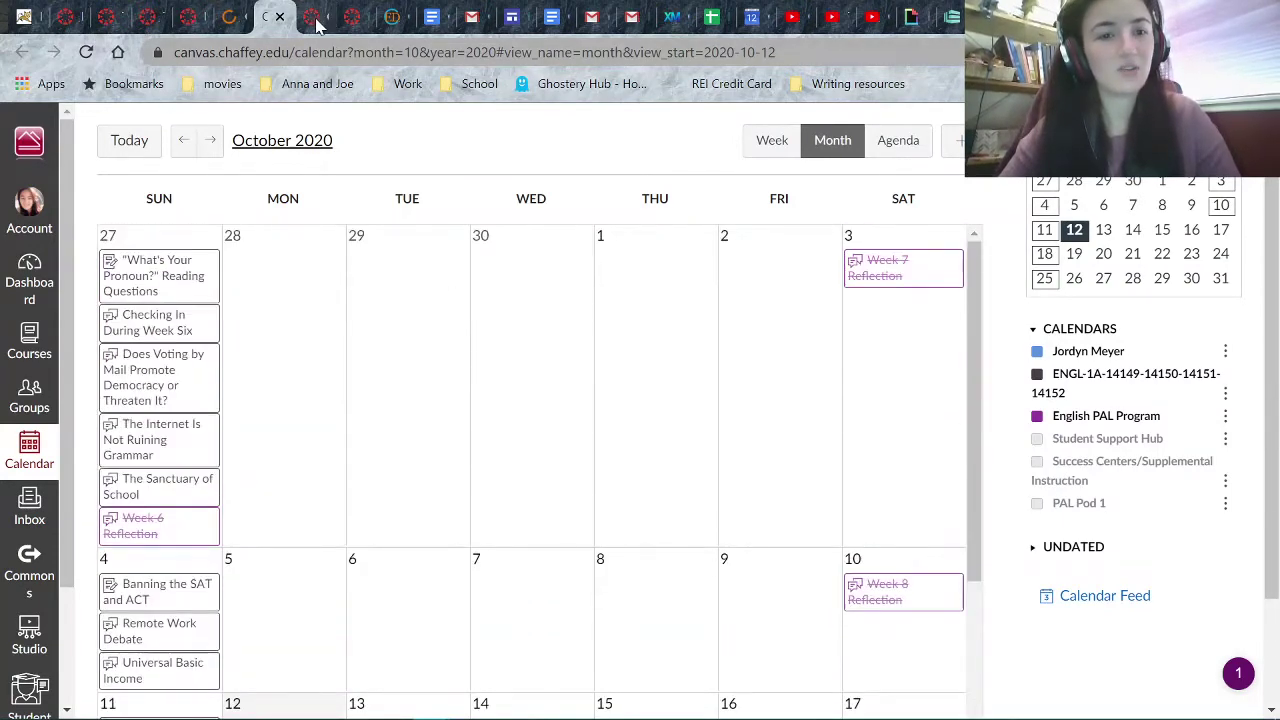
left_click(280, 17)
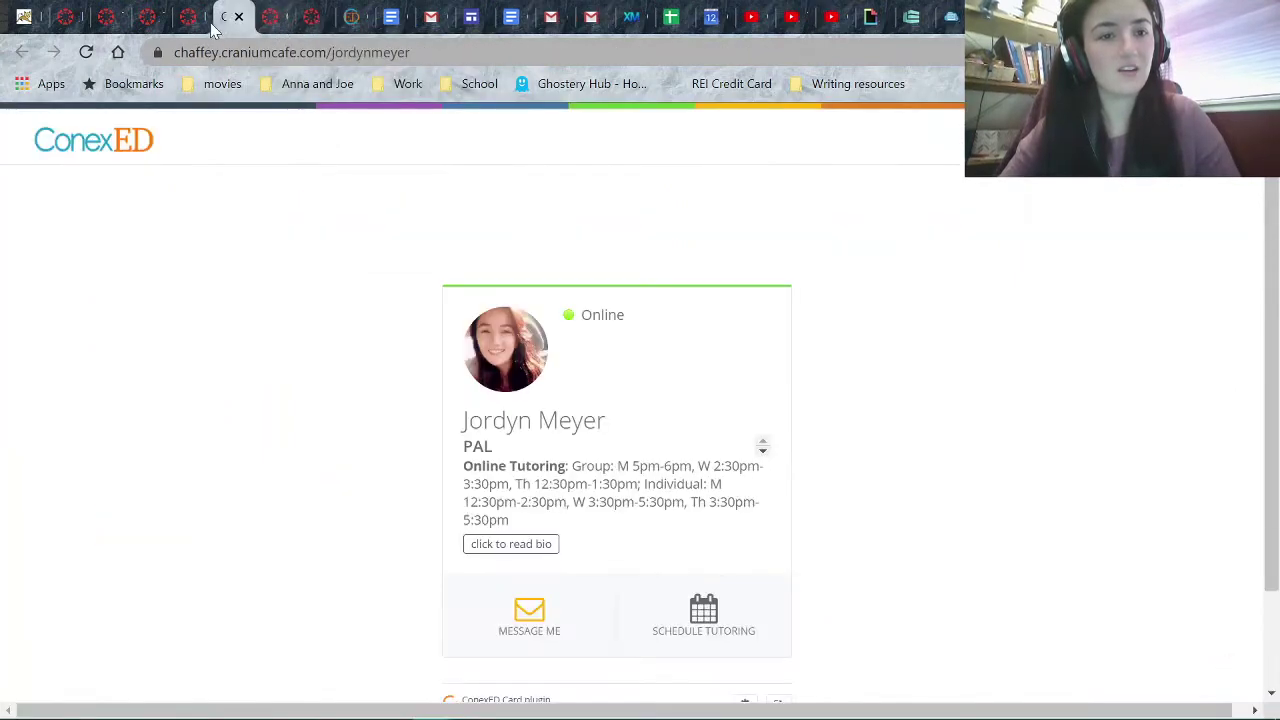
left_click(190, 20)
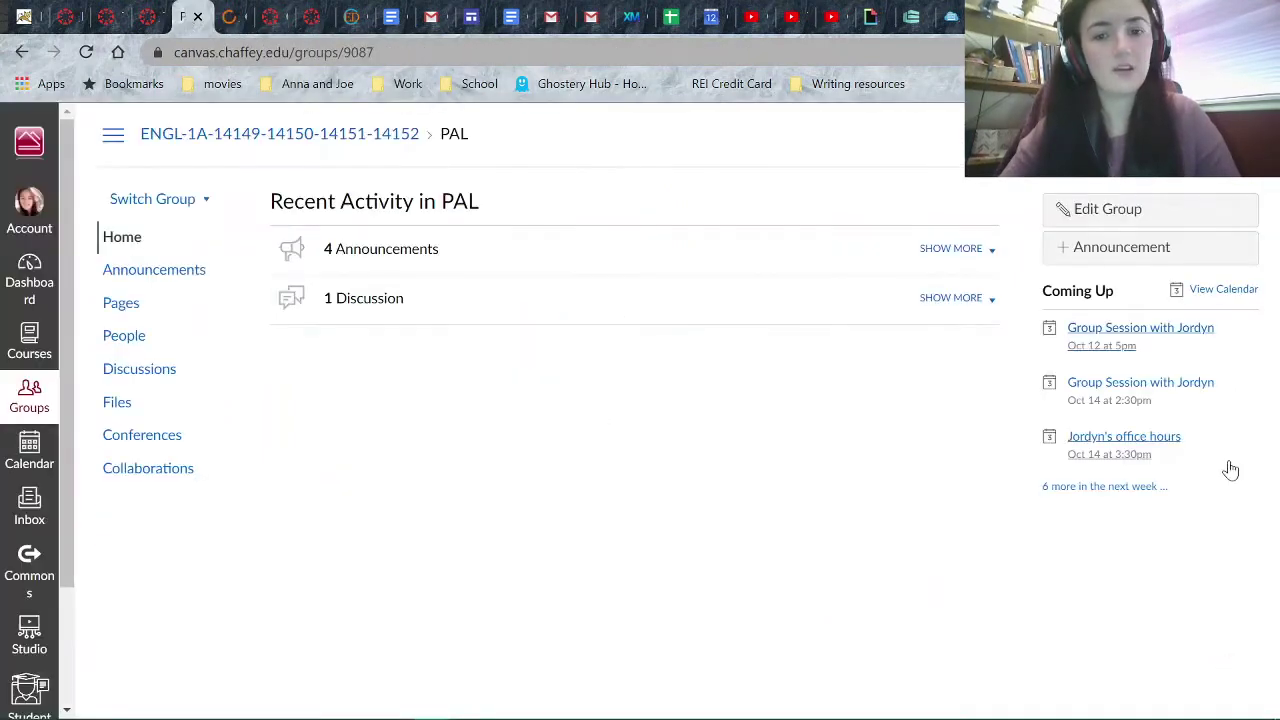
left_click(1205, 295)
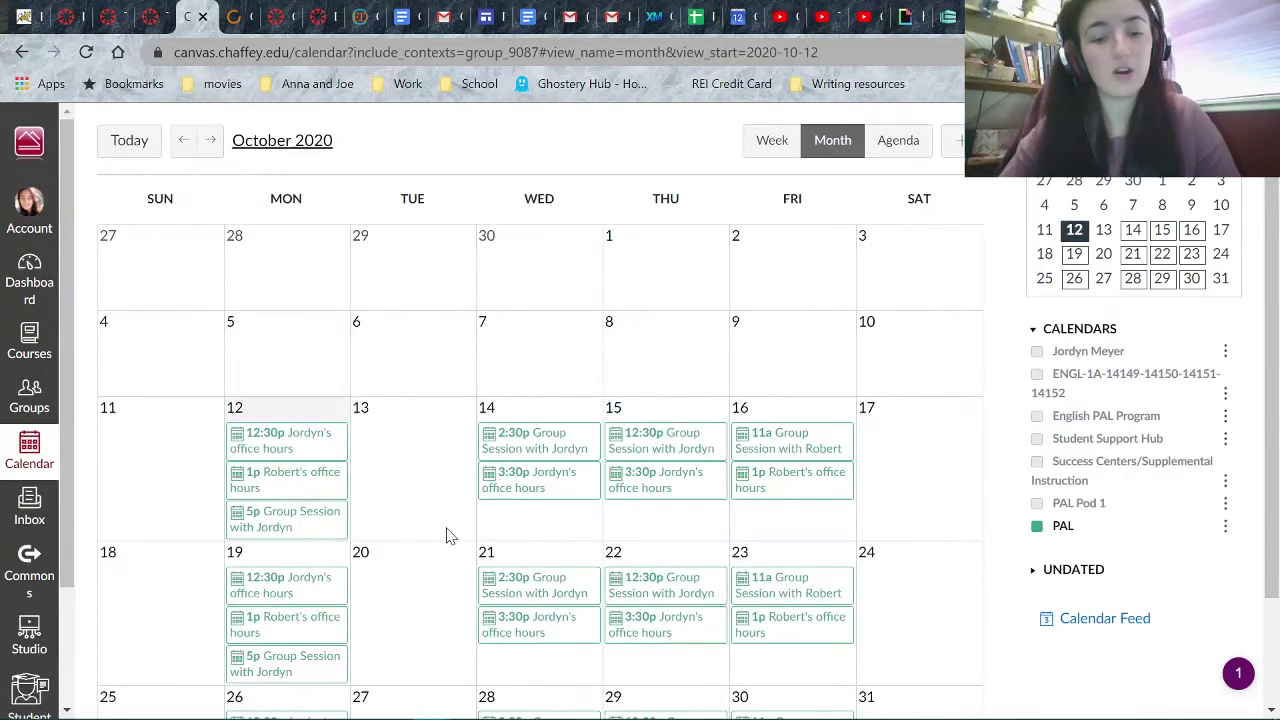
- Review the PAL group's October 2020 calendar and start a new event dated 2020-10-12
scroll(449, 536, "down", 1)
scroll(449, 536, "up", 1)
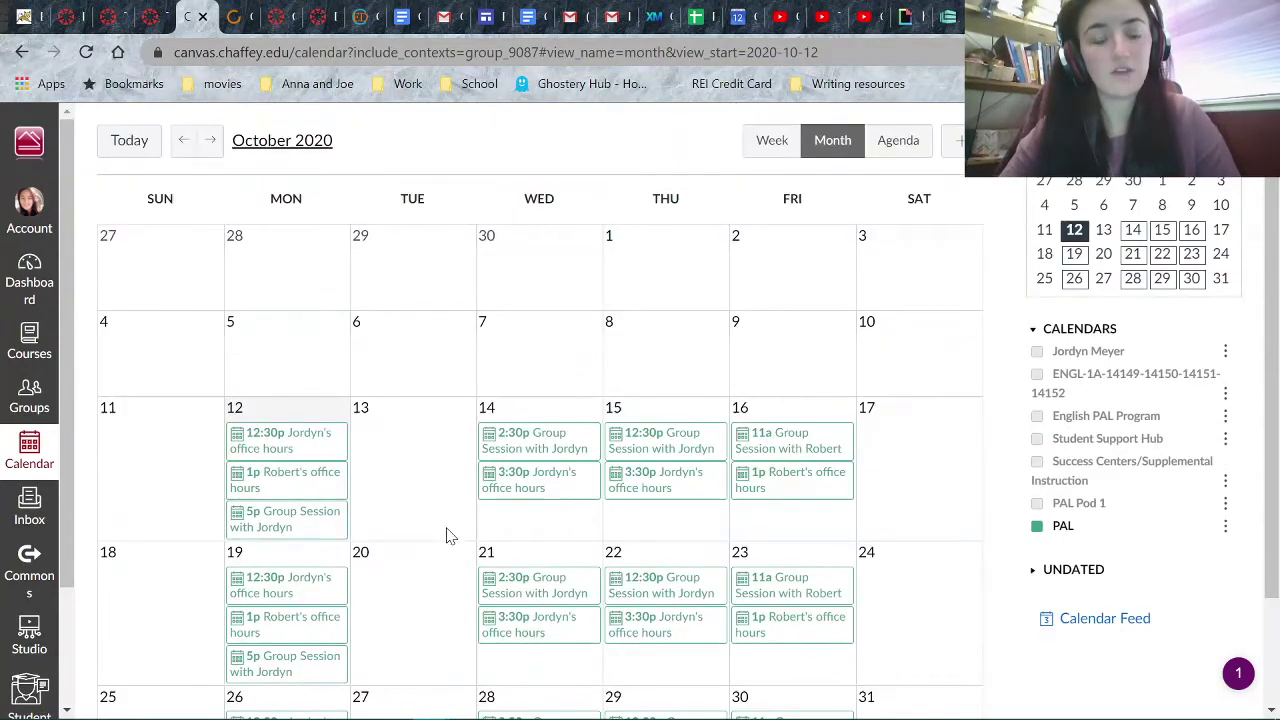
scroll(449, 536, "down", 1)
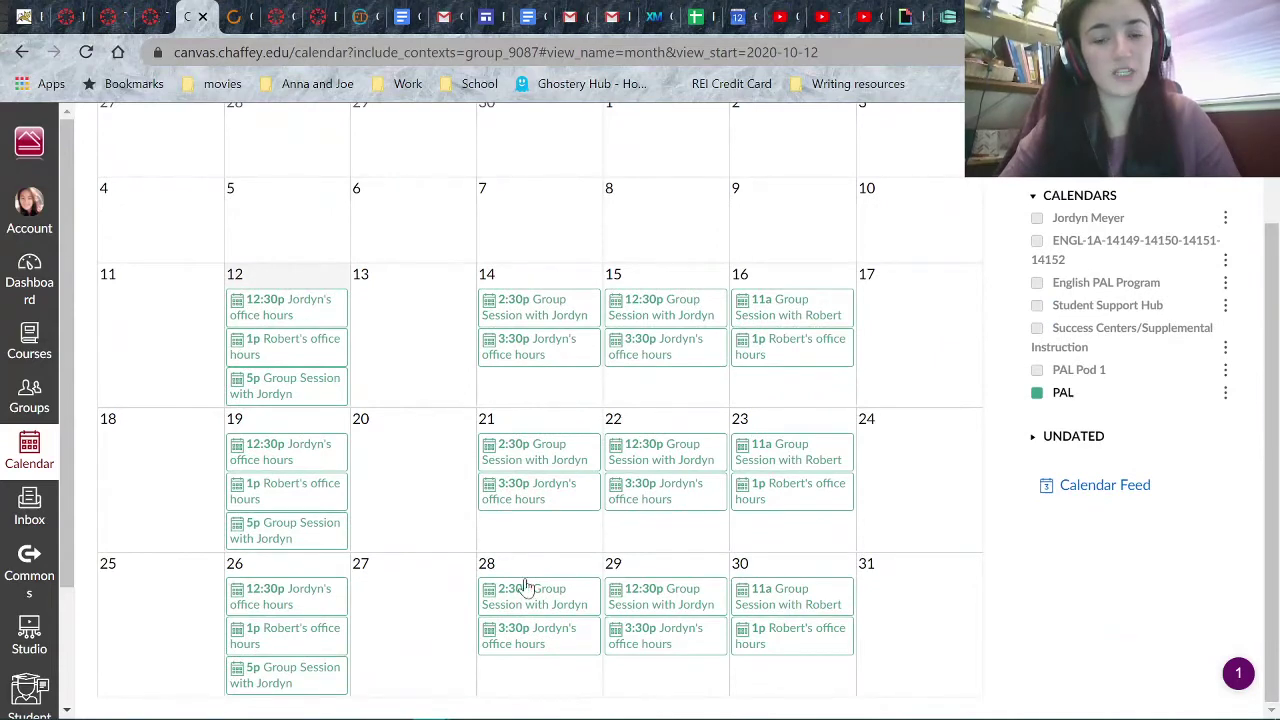
scroll(361, 404, "up", 1)
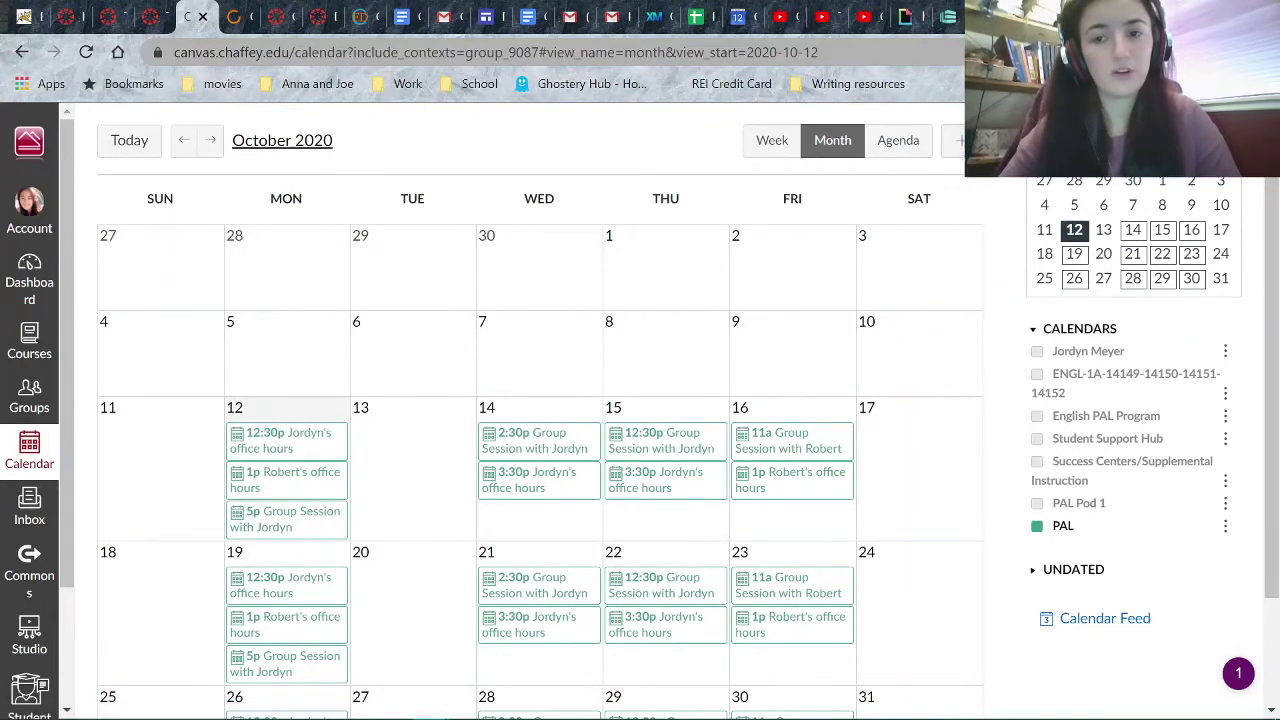
left_click(958, 141)
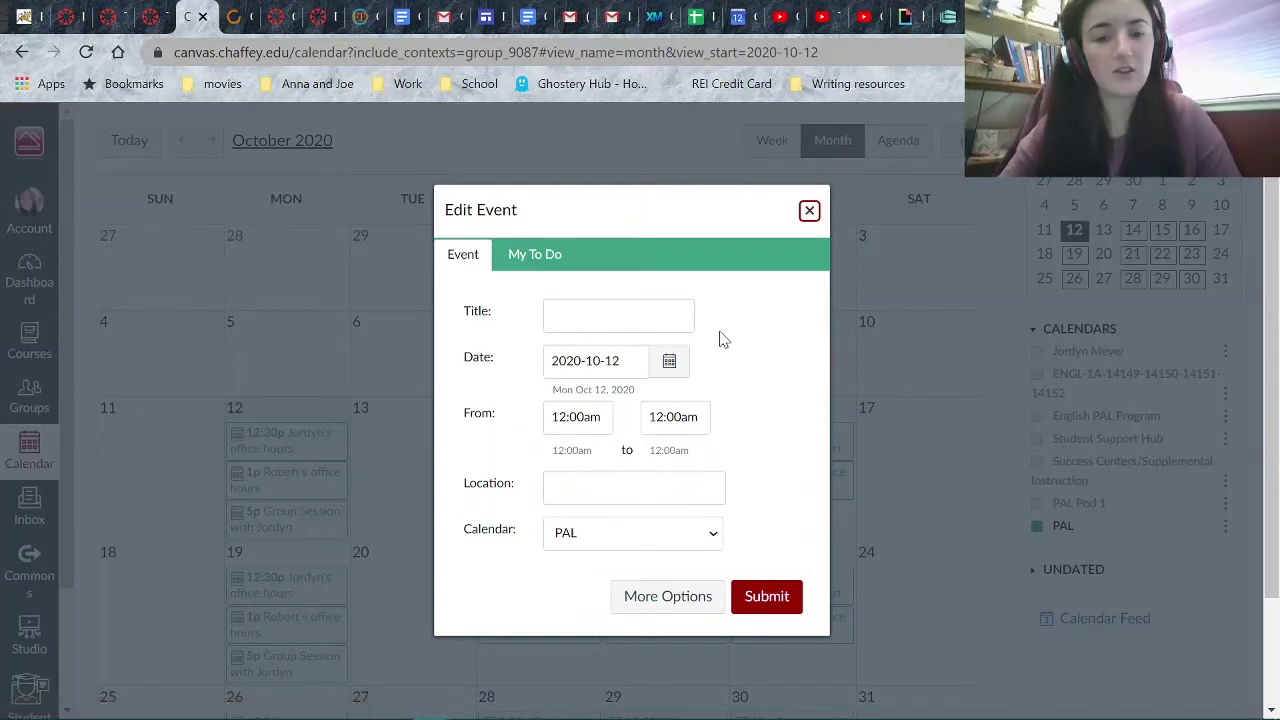
- Date the event October 13, 2020 and title it 'tester'
left_click(669, 365)
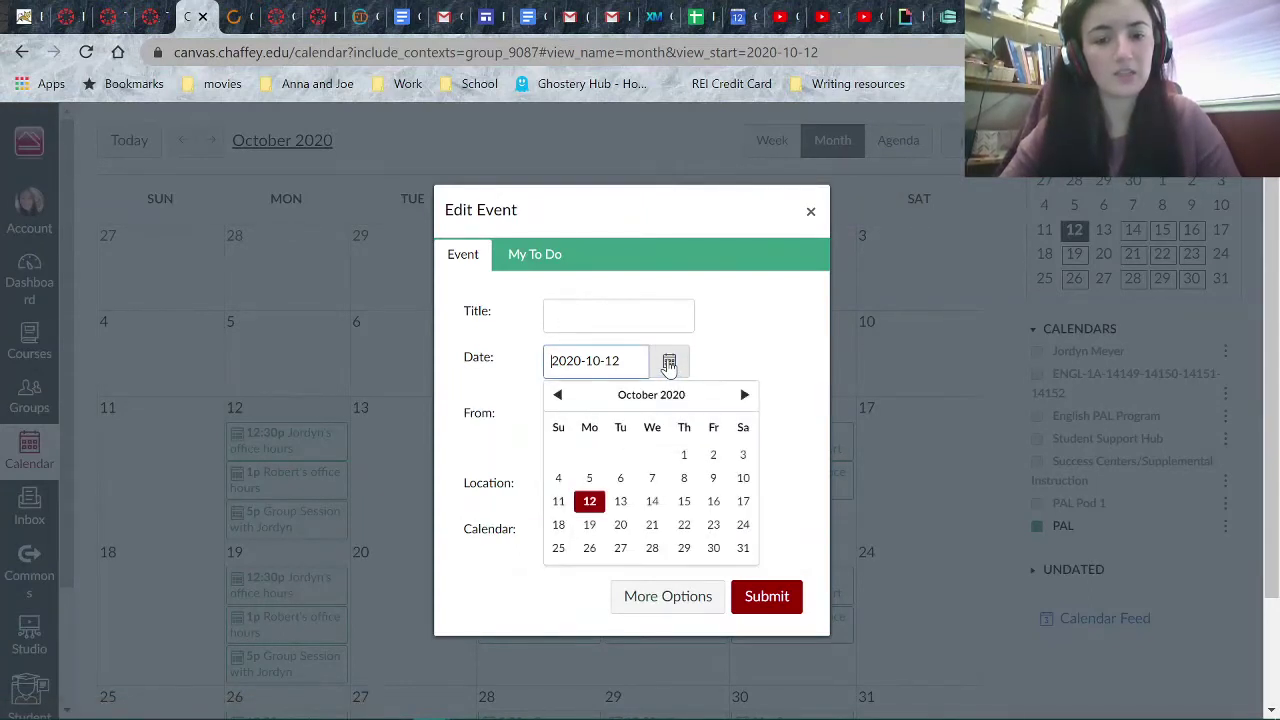
left_click(626, 505)
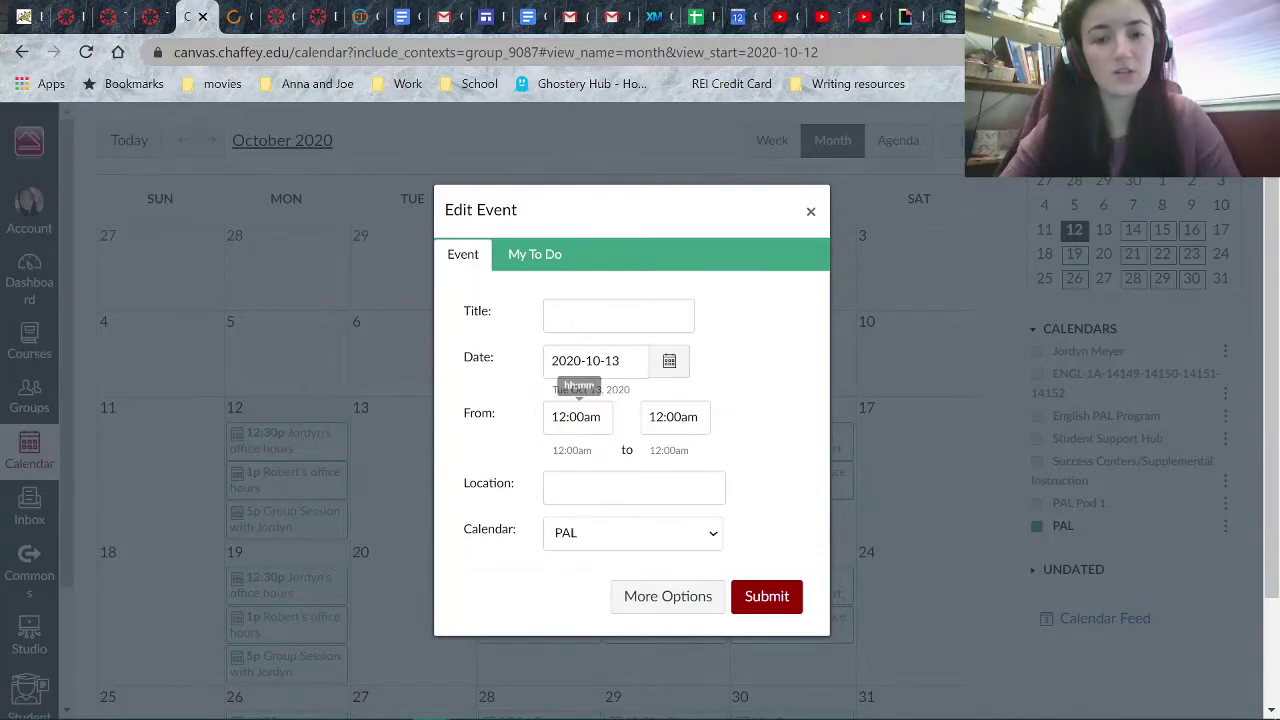
left_click(596, 318)
type("tester")
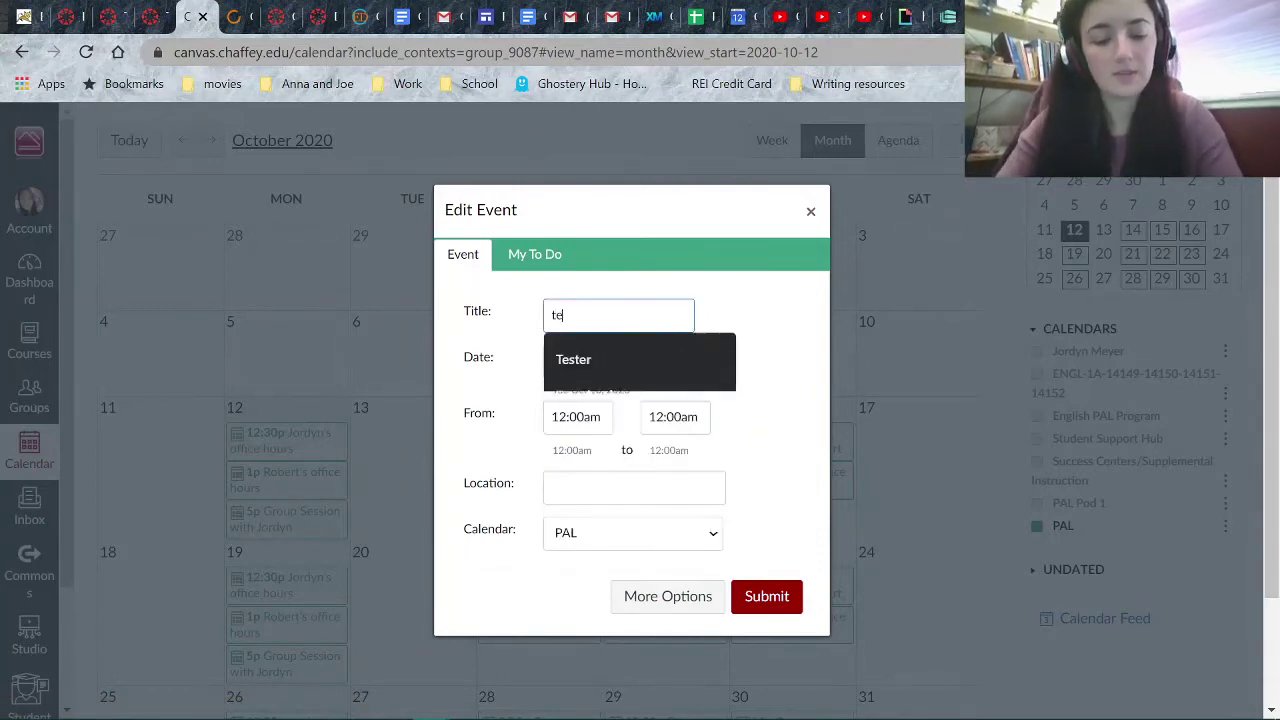
left_click(742, 318)
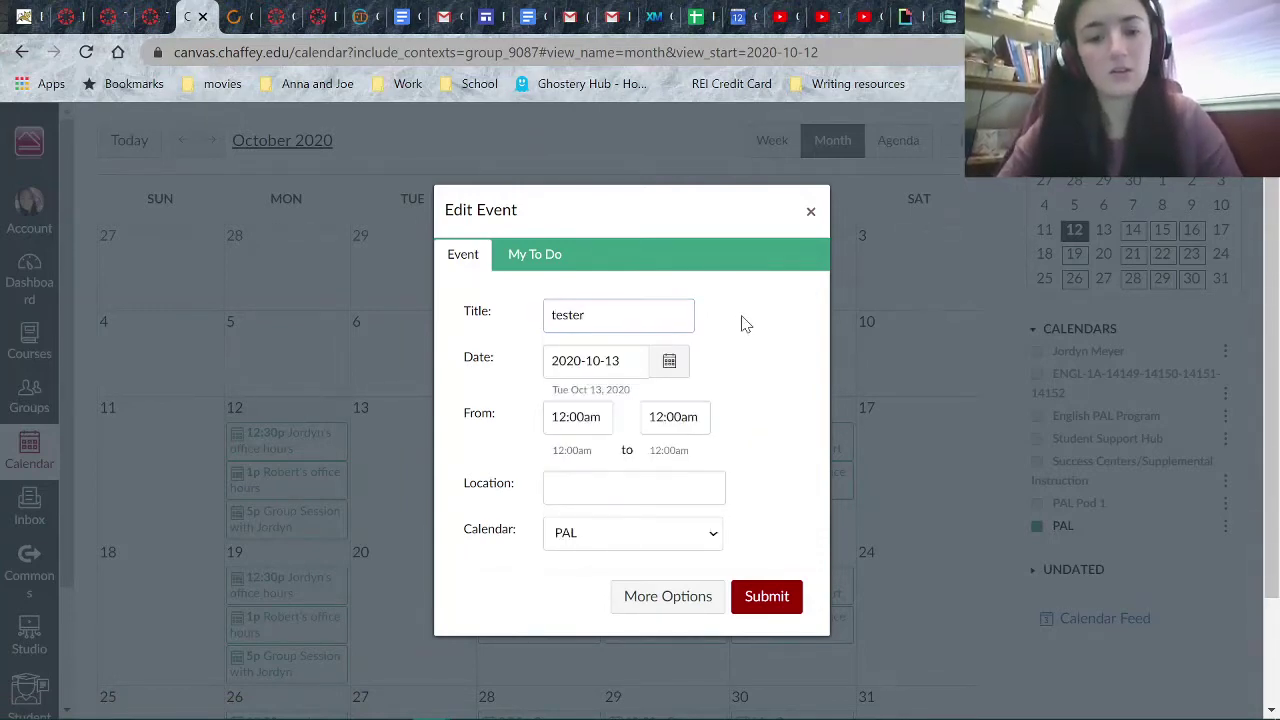
- Set the event time from 1:00pm to 2:00pm
left_click(597, 418)
key("BackSpace")
key("BackSpace")
key("BackSpace")
key("BackSpace")
key("BackSpace")
key("BackSpace")
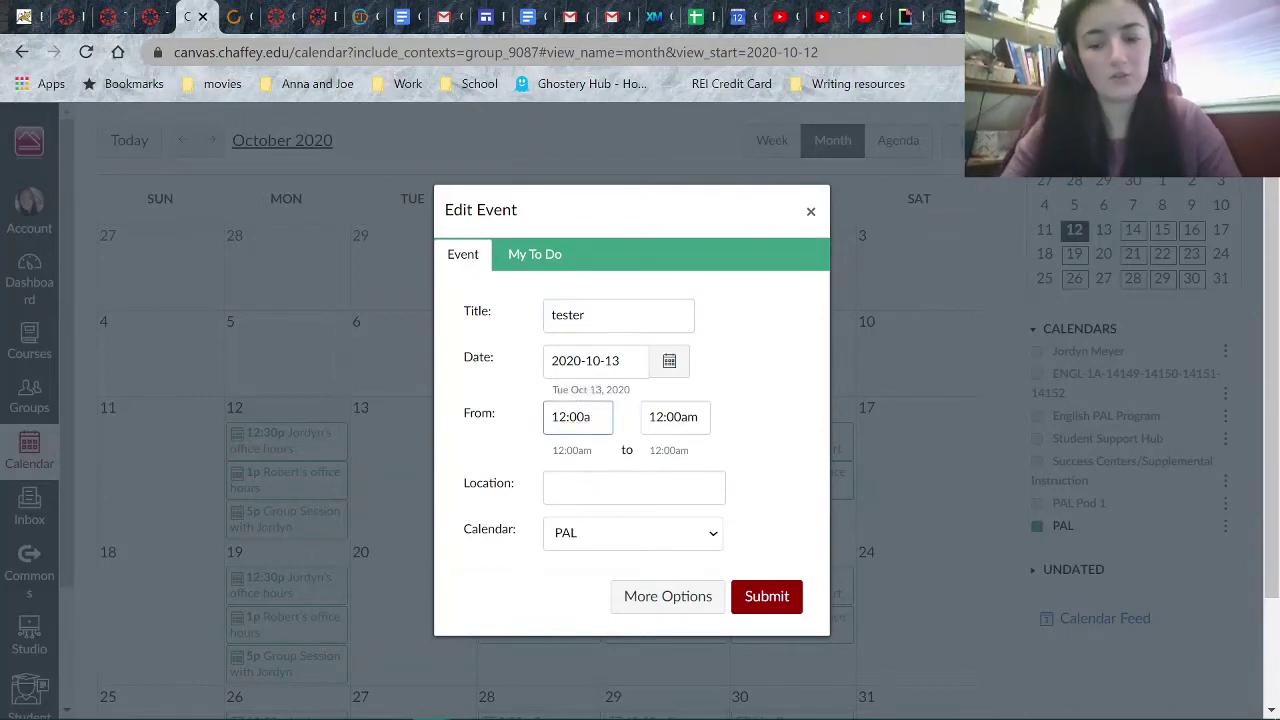
type(":0pm")
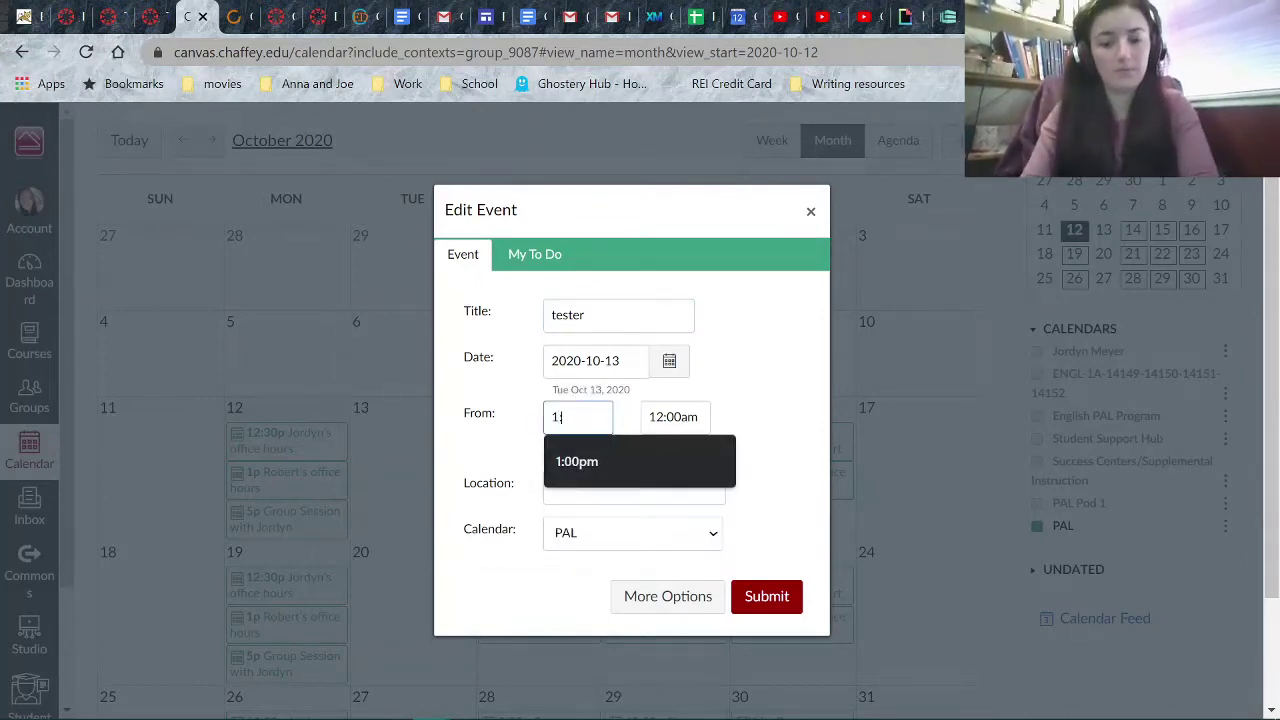
key("BackSpace")
key("BackSpace")
key("BackSpace")
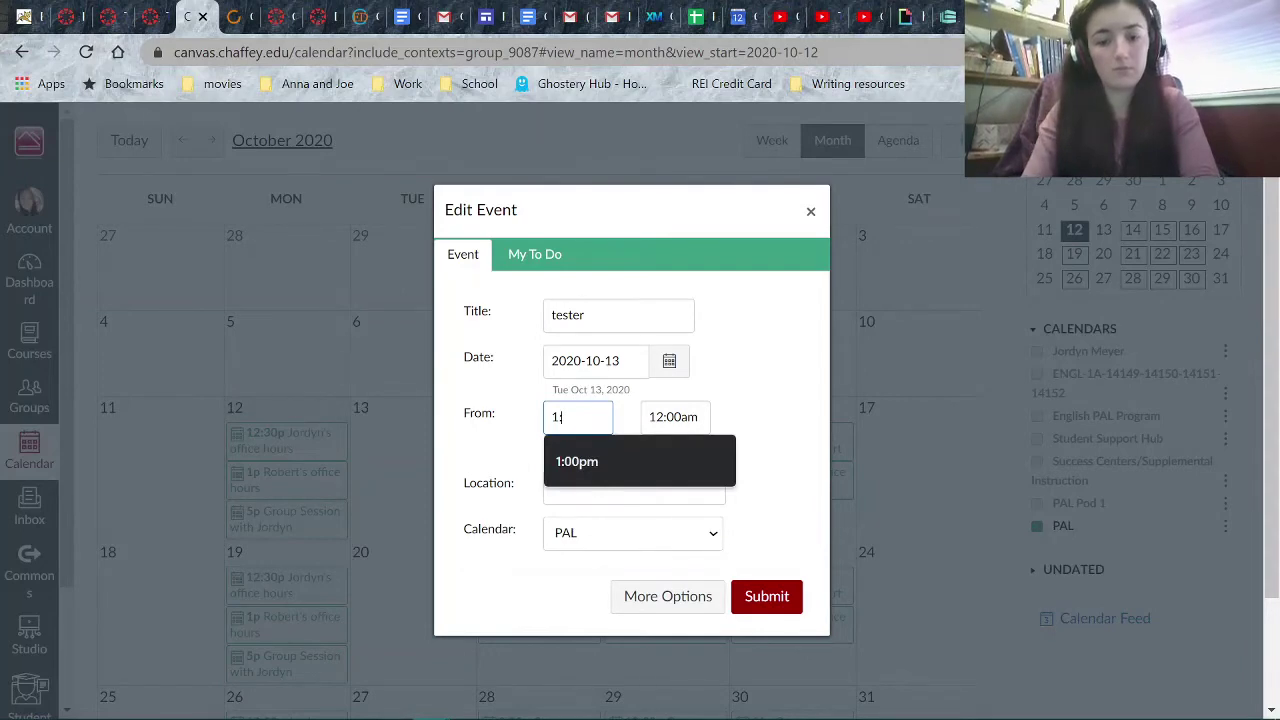
type("00pm")
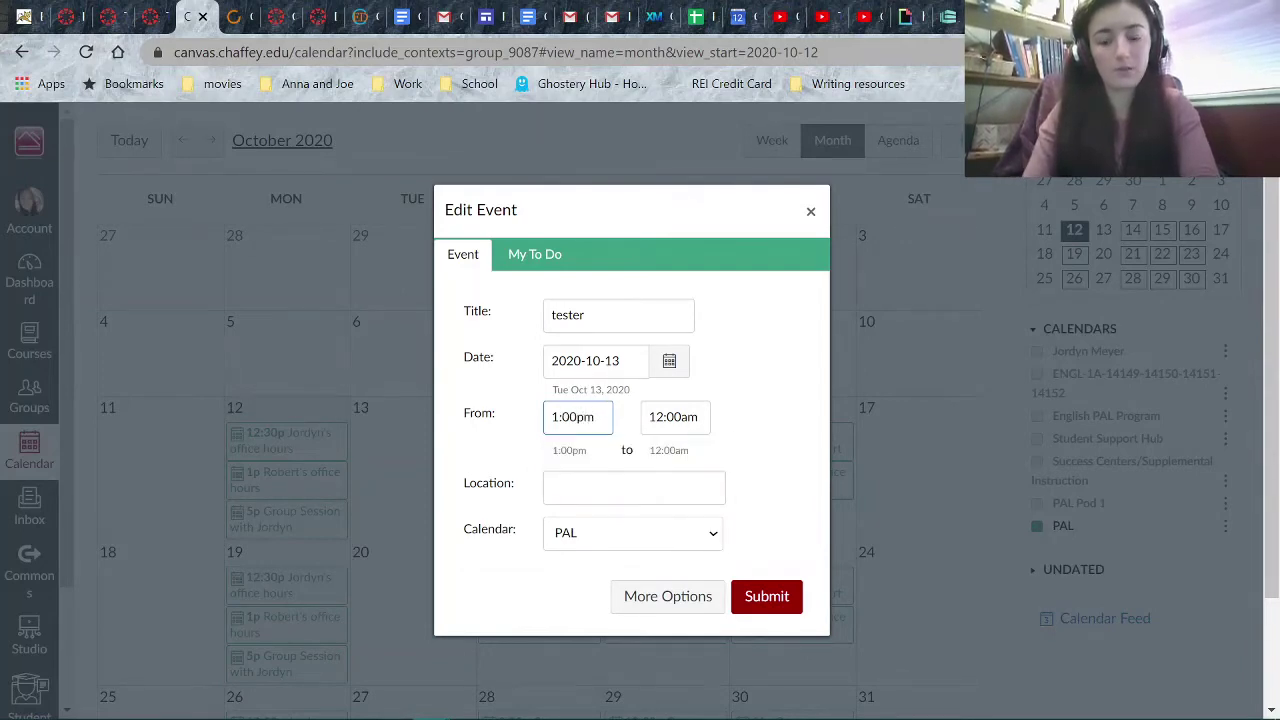
key("Tab")
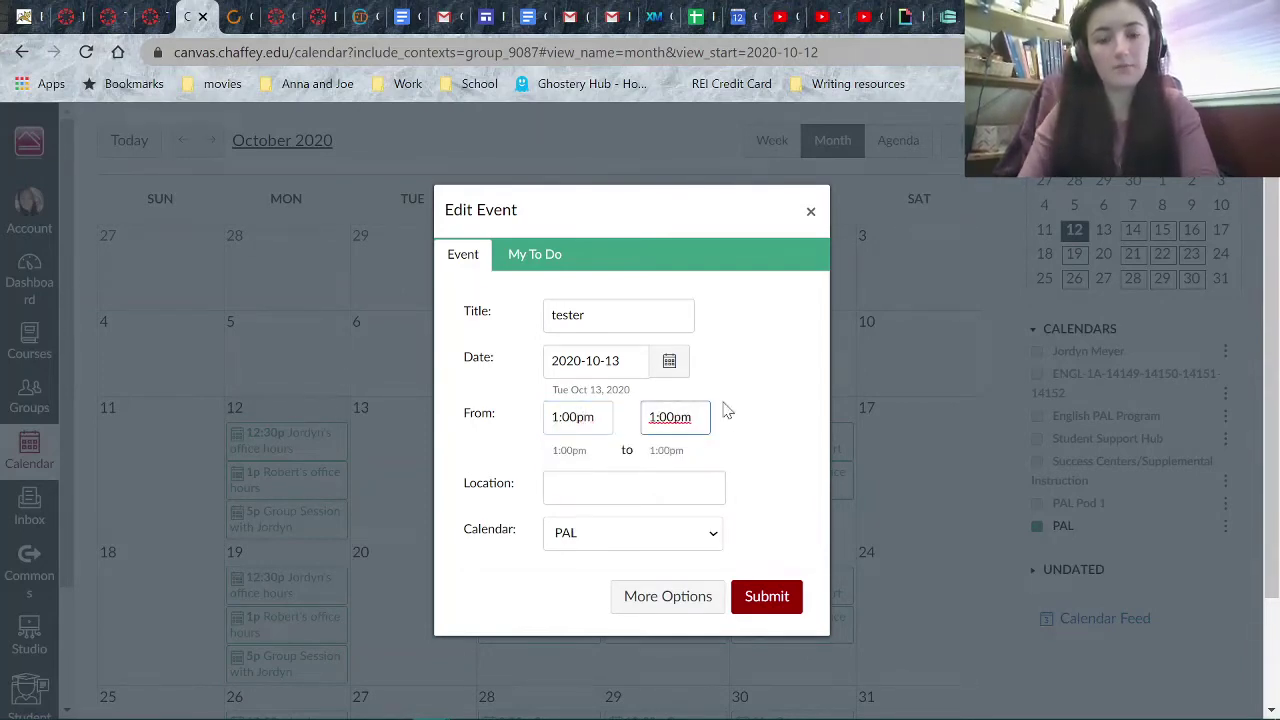
key("BackSpace")
key("BackSpace")
key("BackSpace")
key("BackSpace")
key("BackSpace")
key("BackSpace")
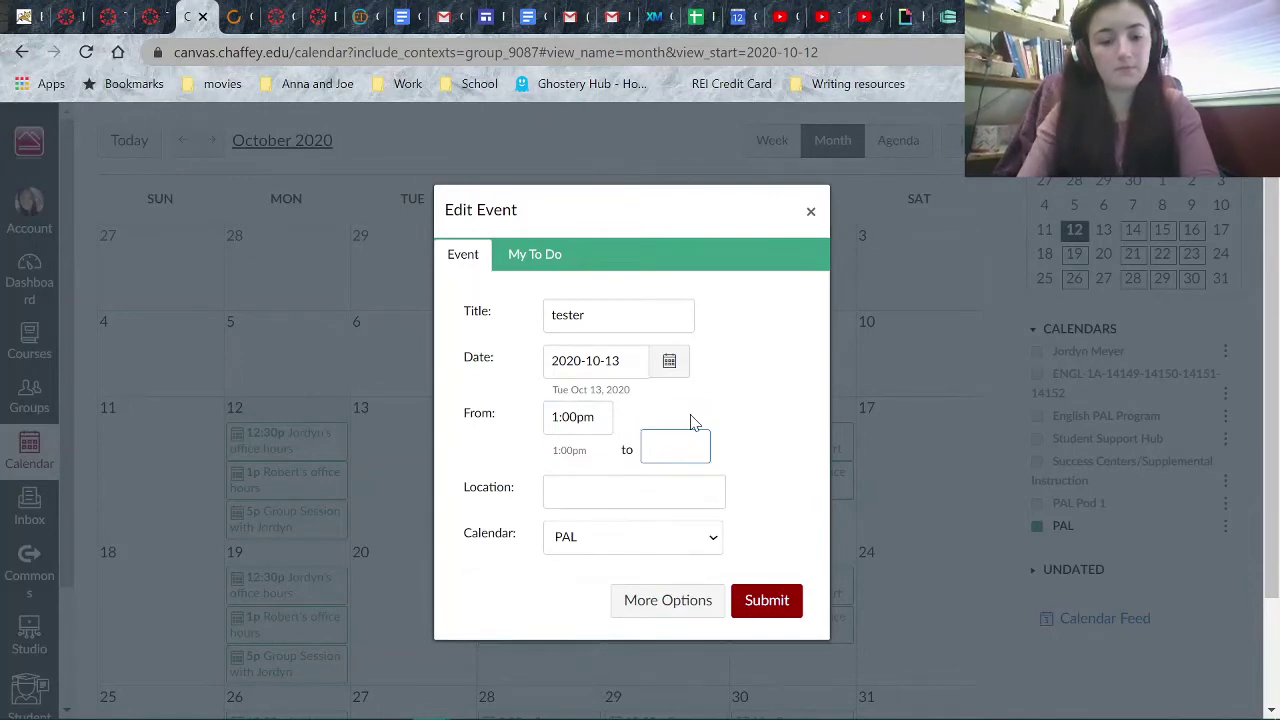
type("2:00")
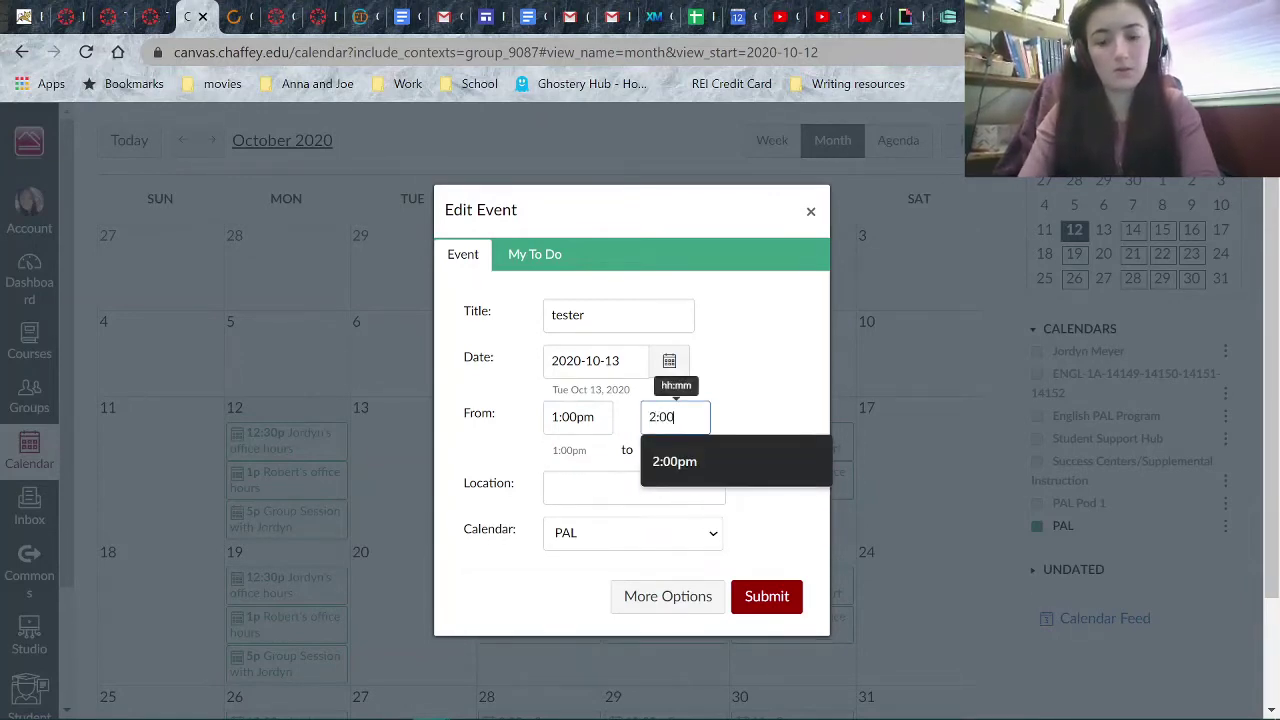
type("pm")
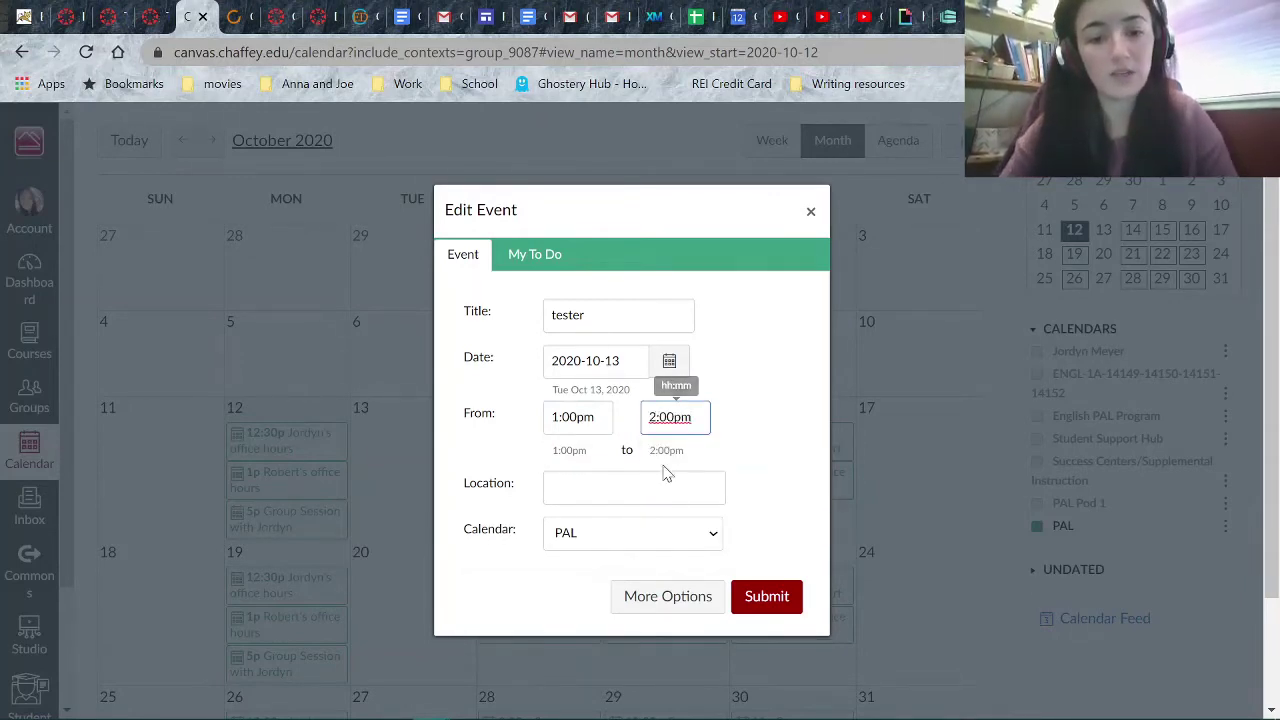
- Set the location to 'Cranium' and continue to the full event page
left_click(666, 476)
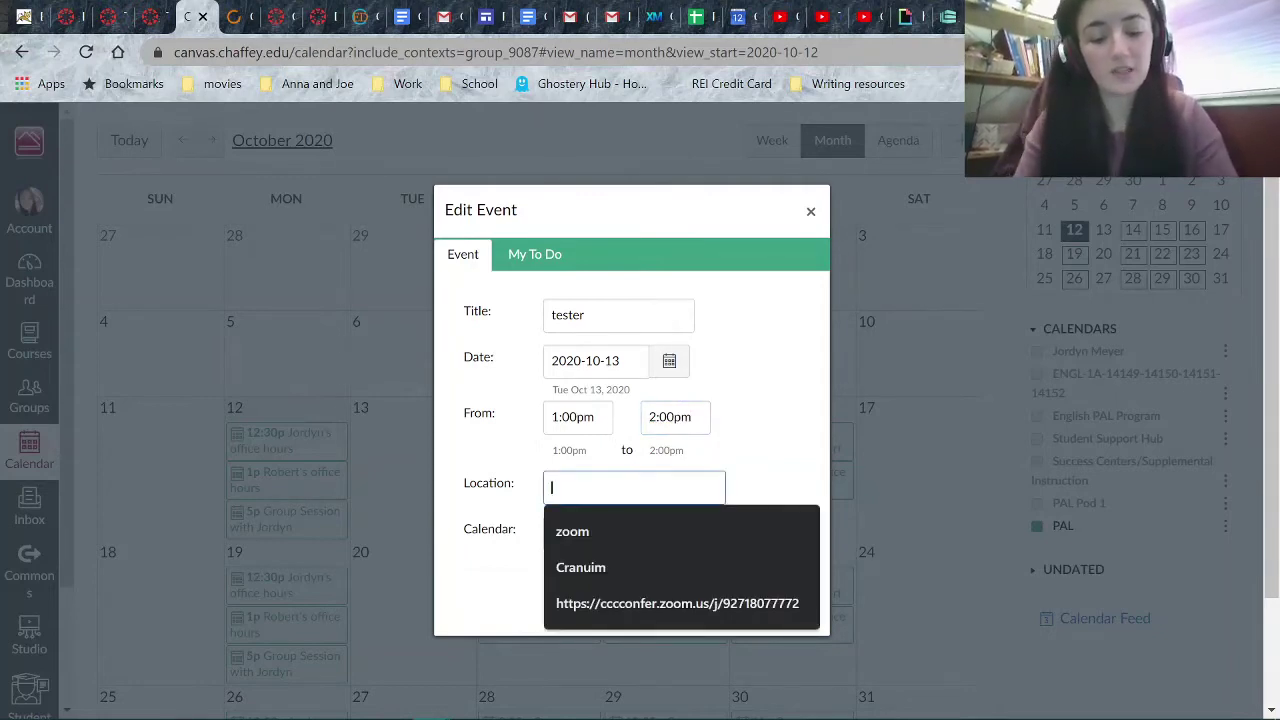
type("Cranium")
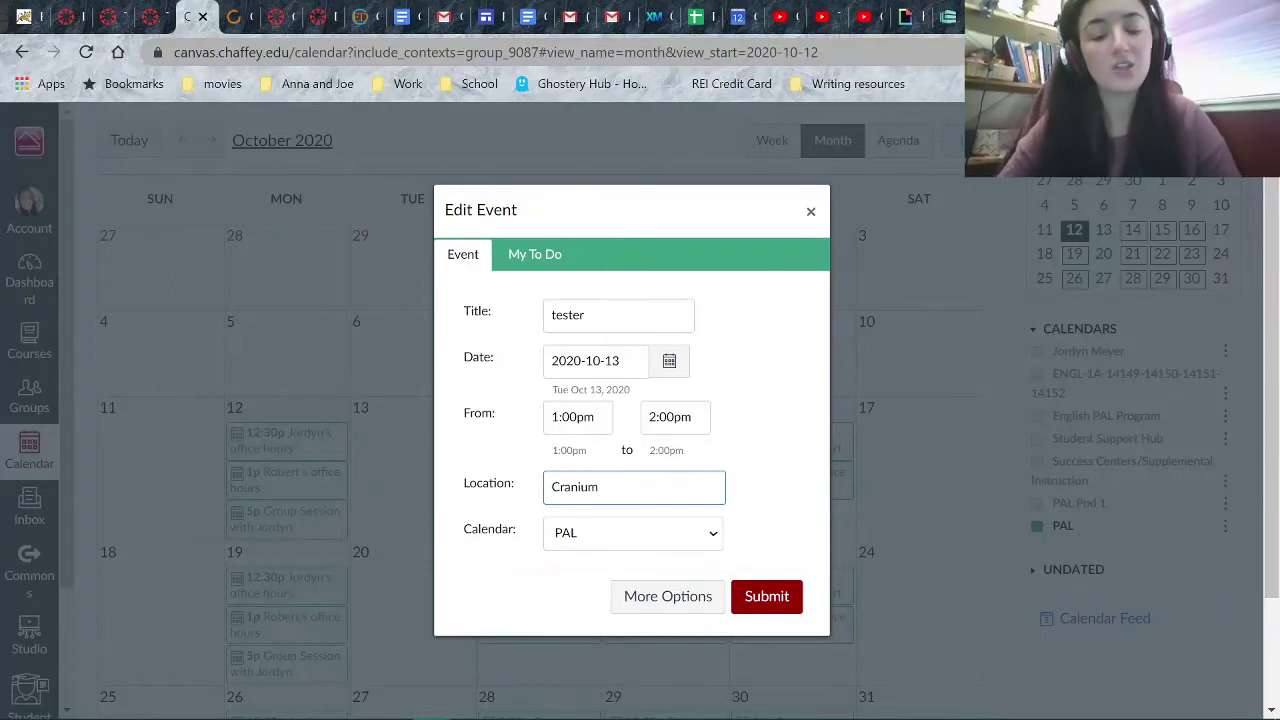
left_click_drag(633, 487, 503, 485)
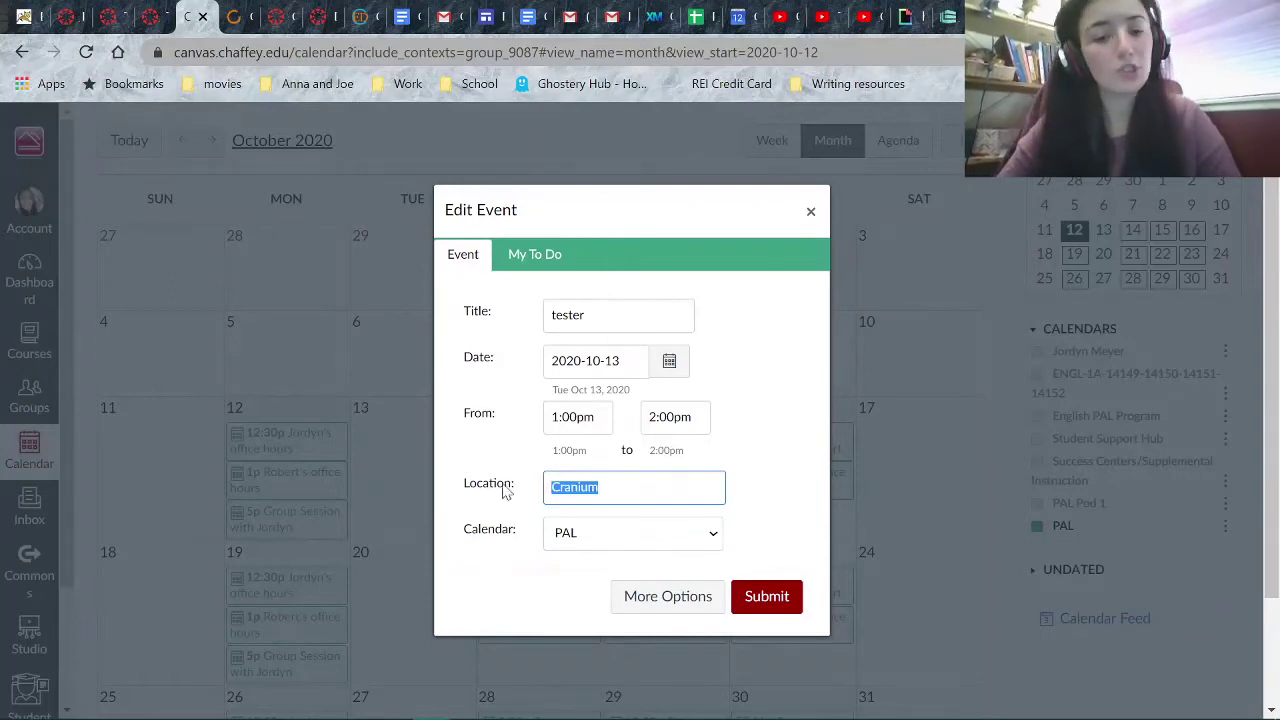
left_click(797, 469)
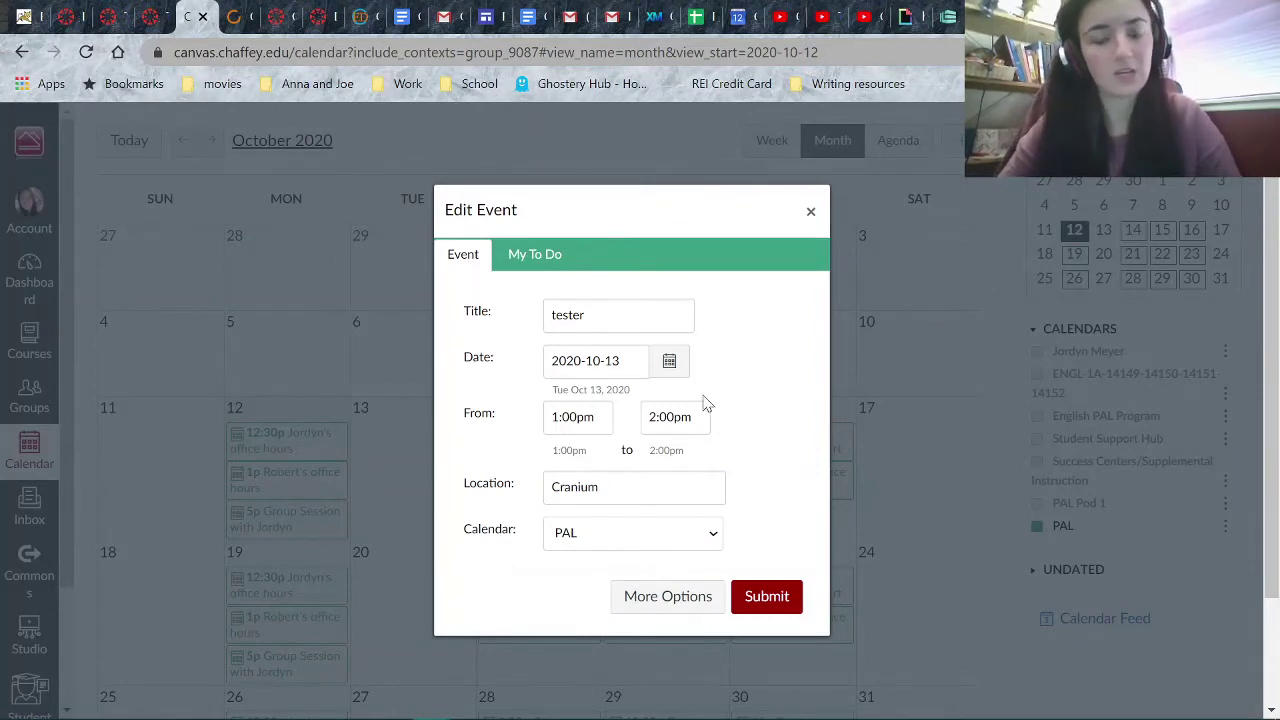
left_click(666, 604)
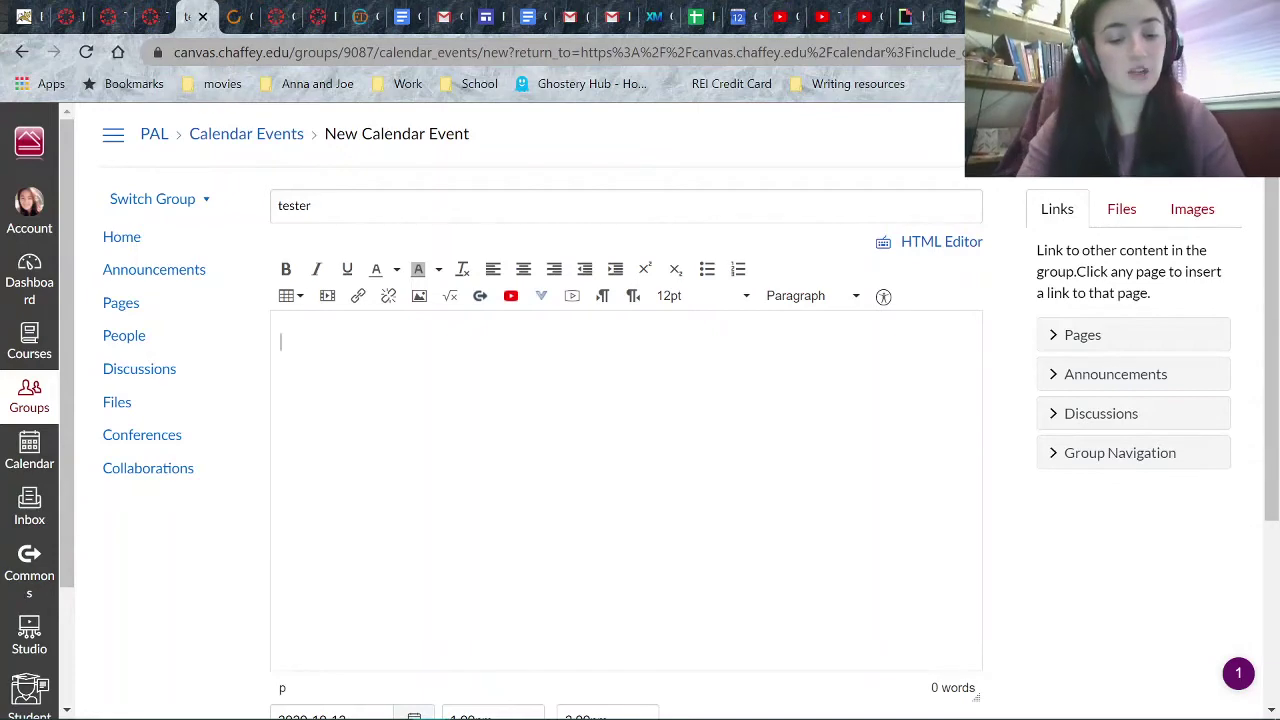
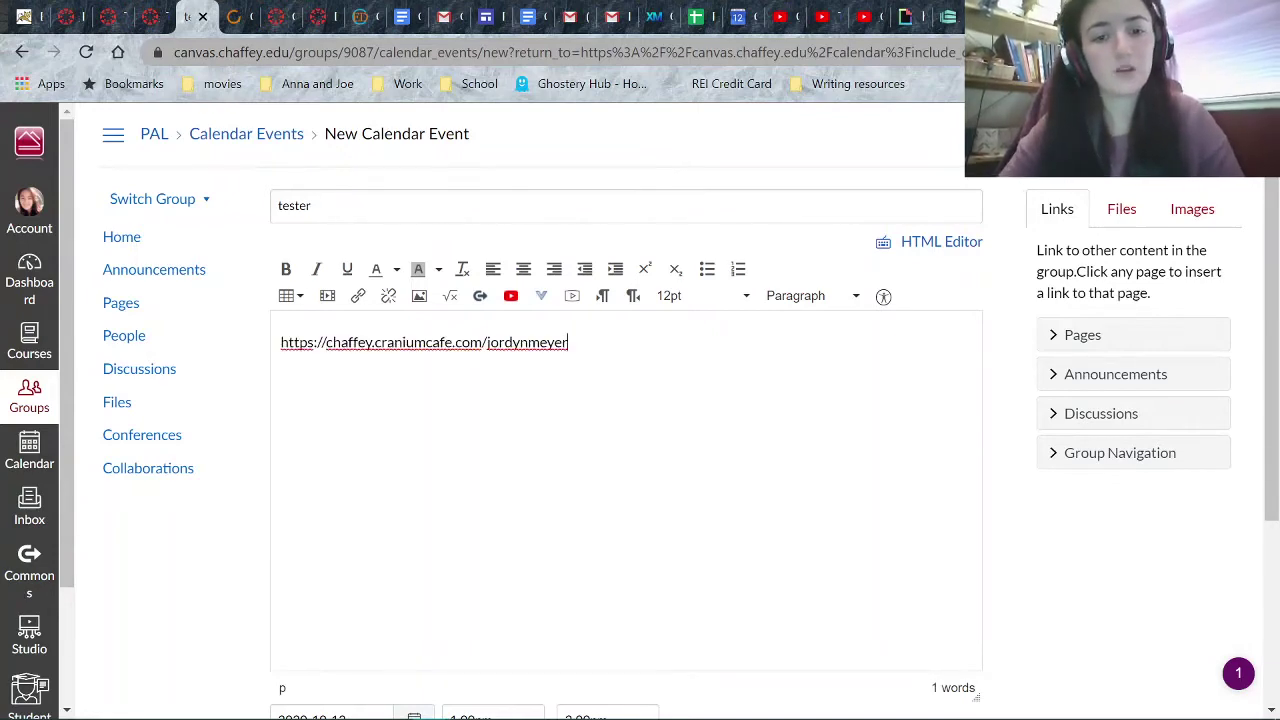
- Paste the Cranium Cafe URL into the description and make it a hyperlink to that URL
left_click_drag(568, 342, 262, 346)
key("ctrl+c")
left_click(357, 296)
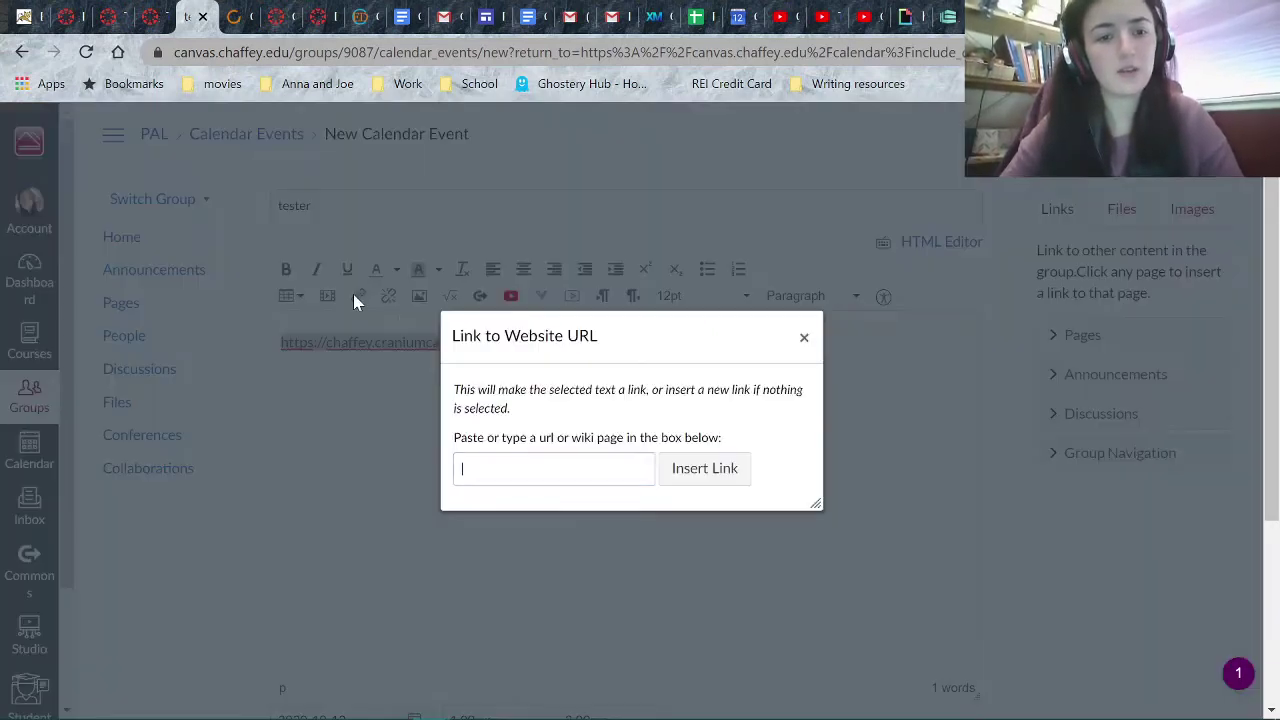
key("ctrl+v")
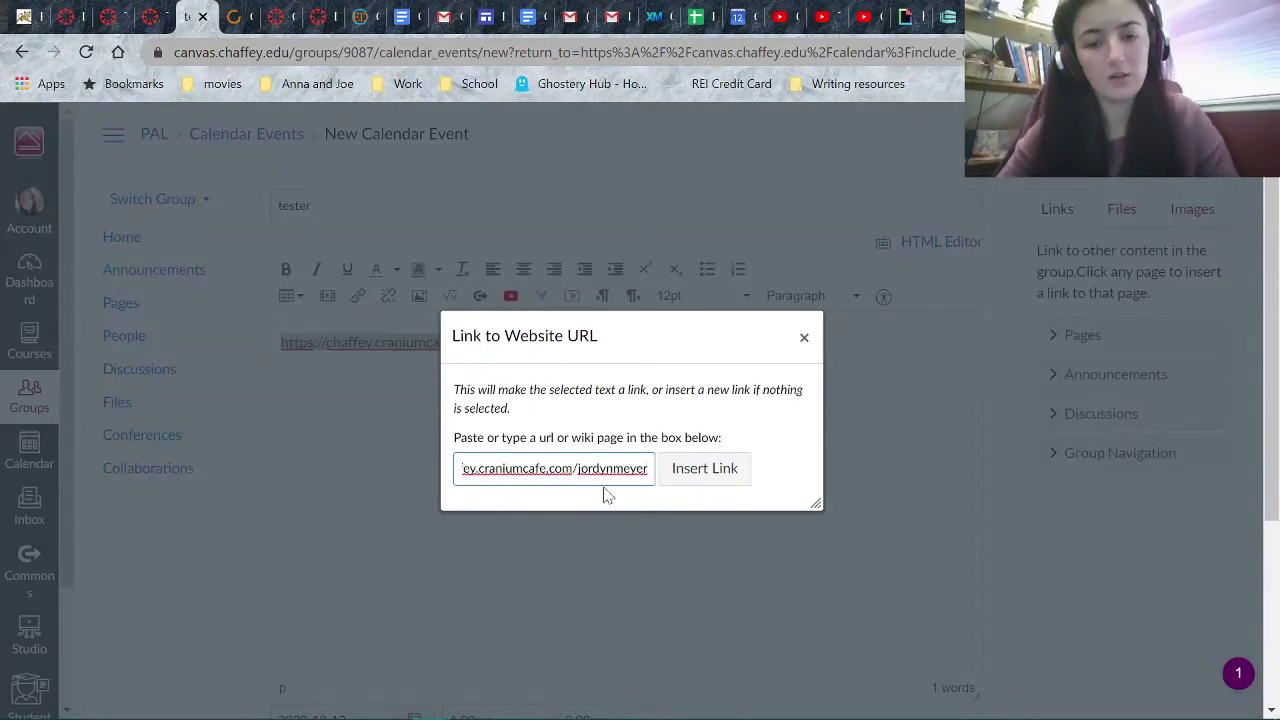
left_click(712, 486)
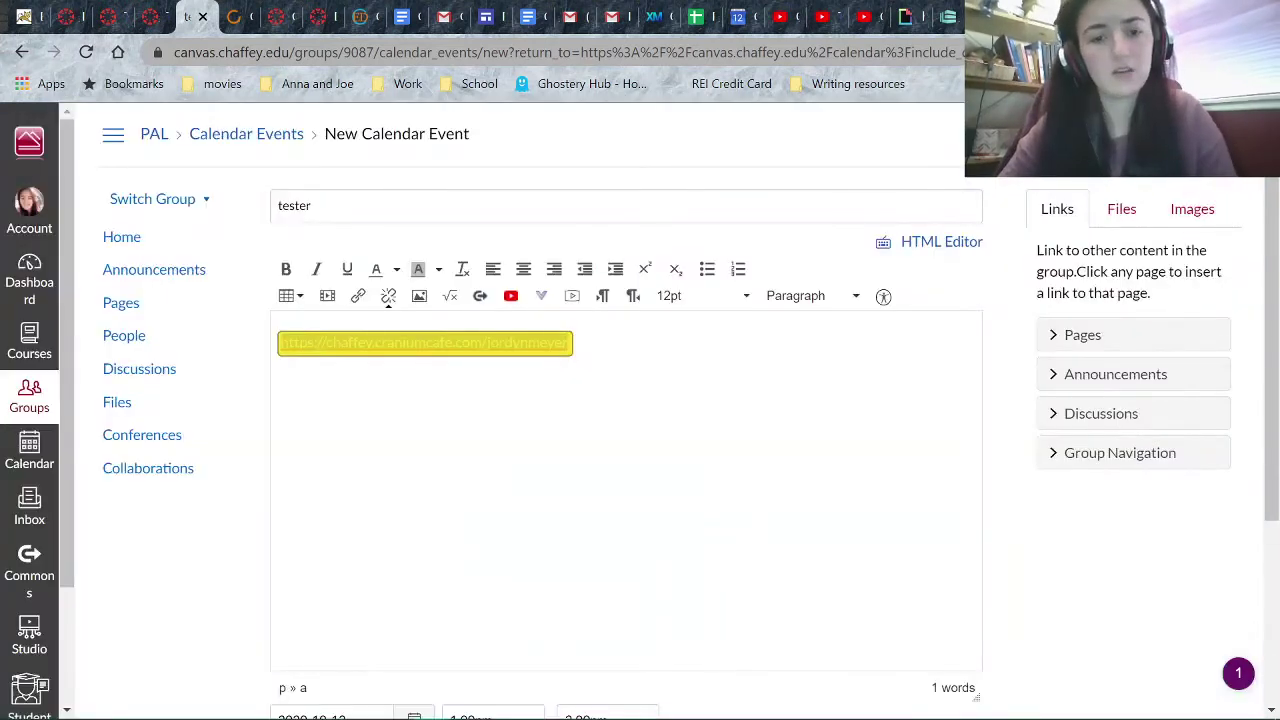
scroll(640, 420, "down", 1)
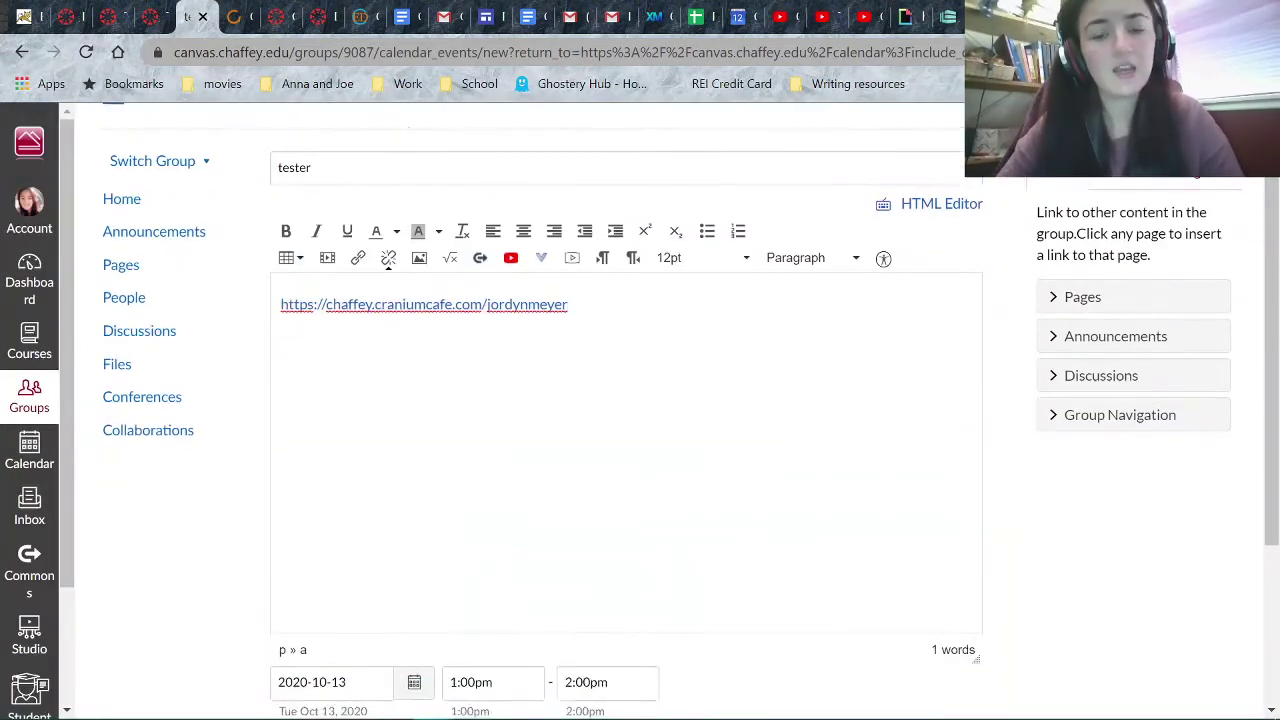
scroll(640, 420, "down", 3)
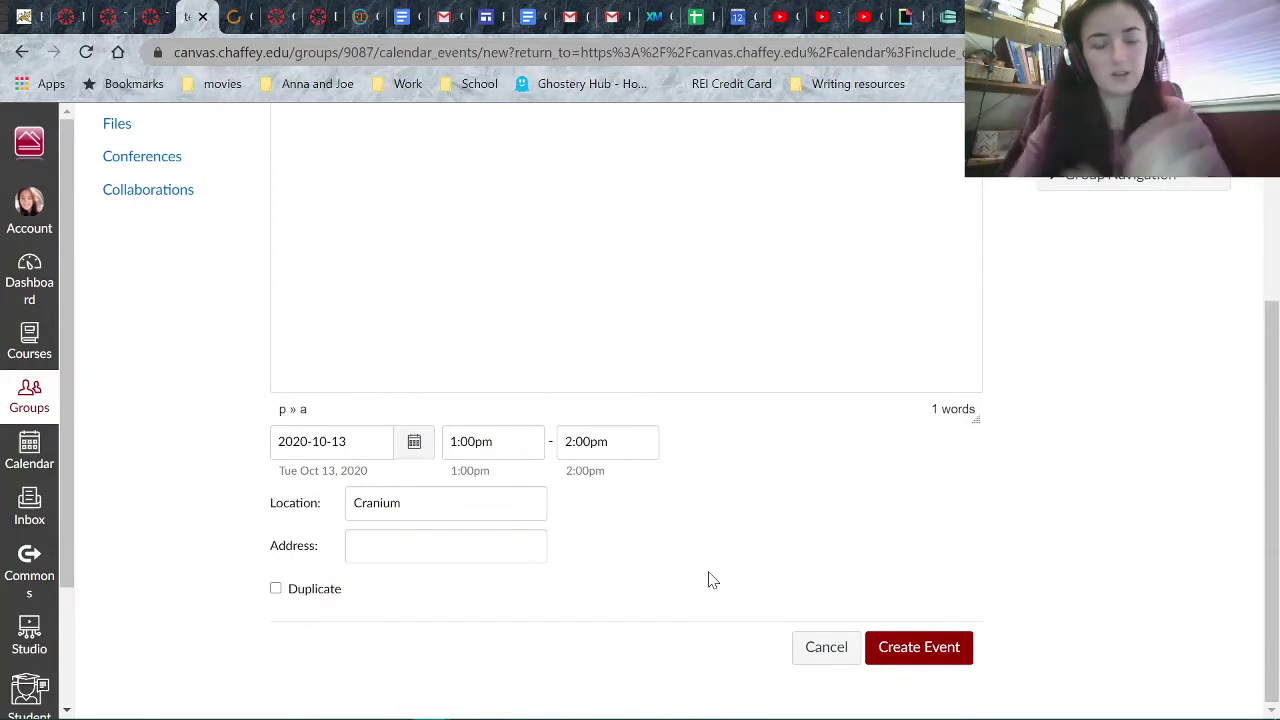
- Enable Duplicate for the tester event, repeating every 1 Week(s)
left_click(276, 589)
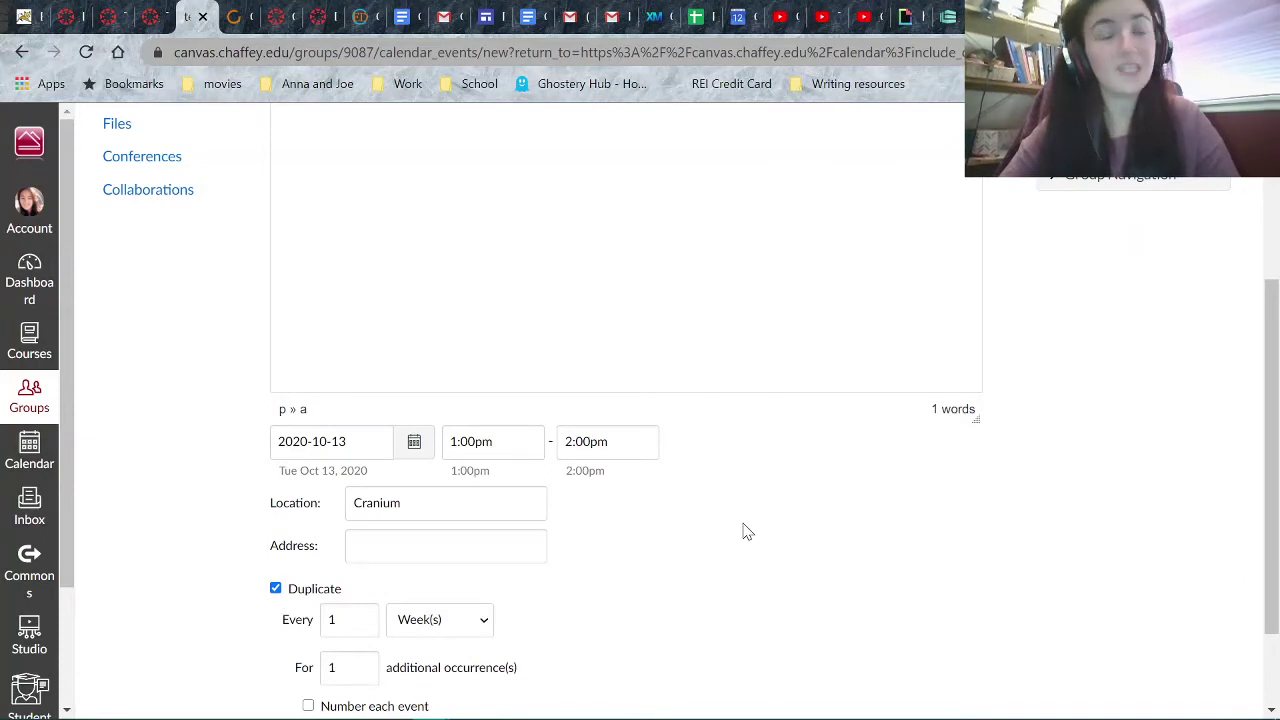
scroll(744, 531, "down", 2)
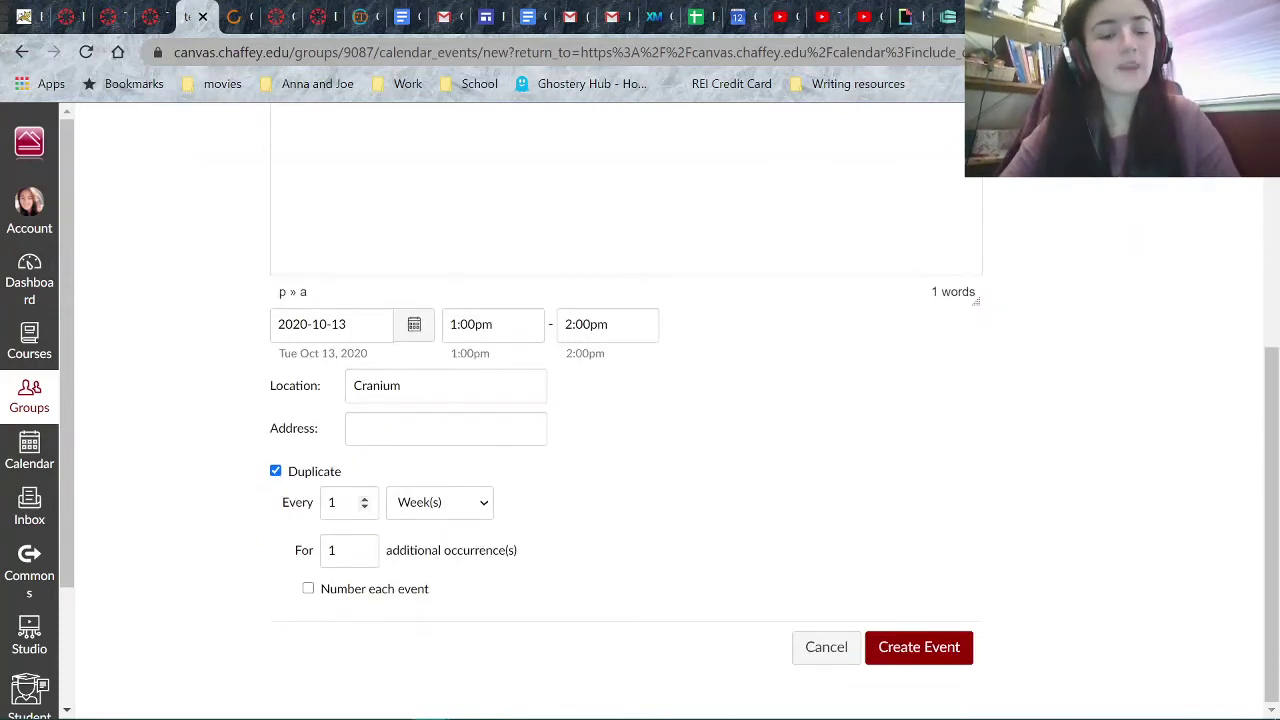
left_click(424, 510)
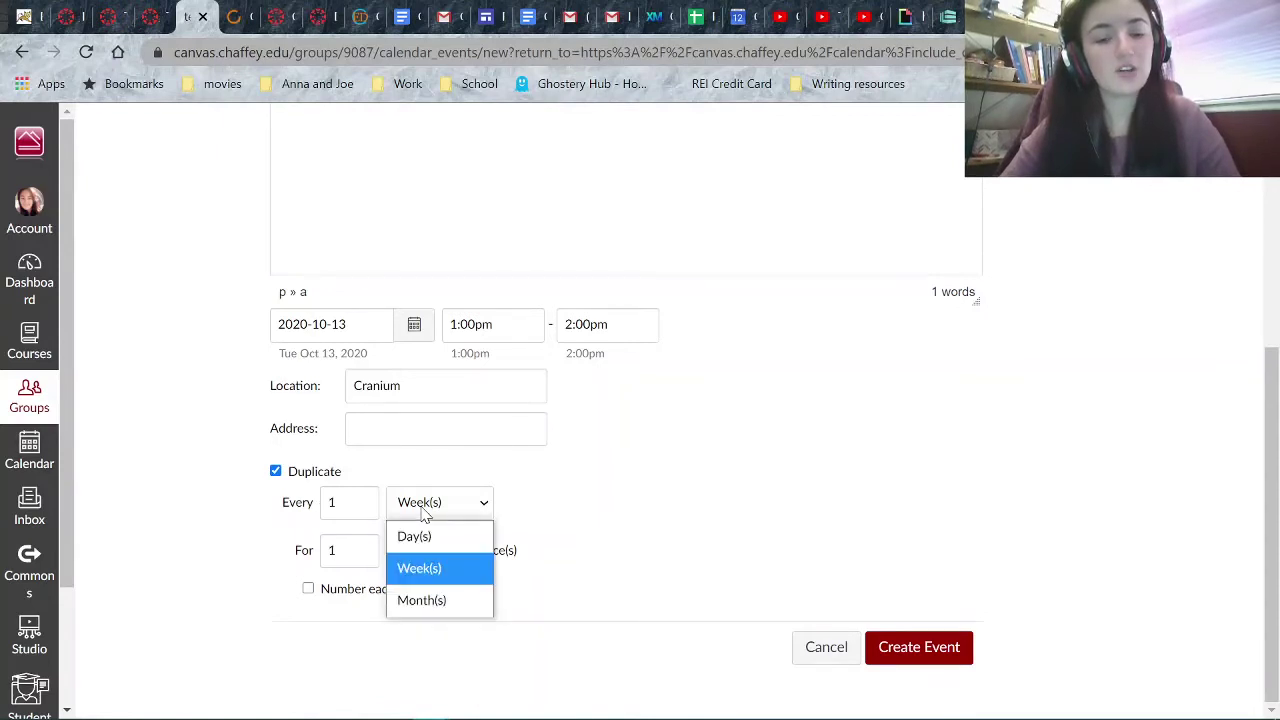
left_click(424, 510)
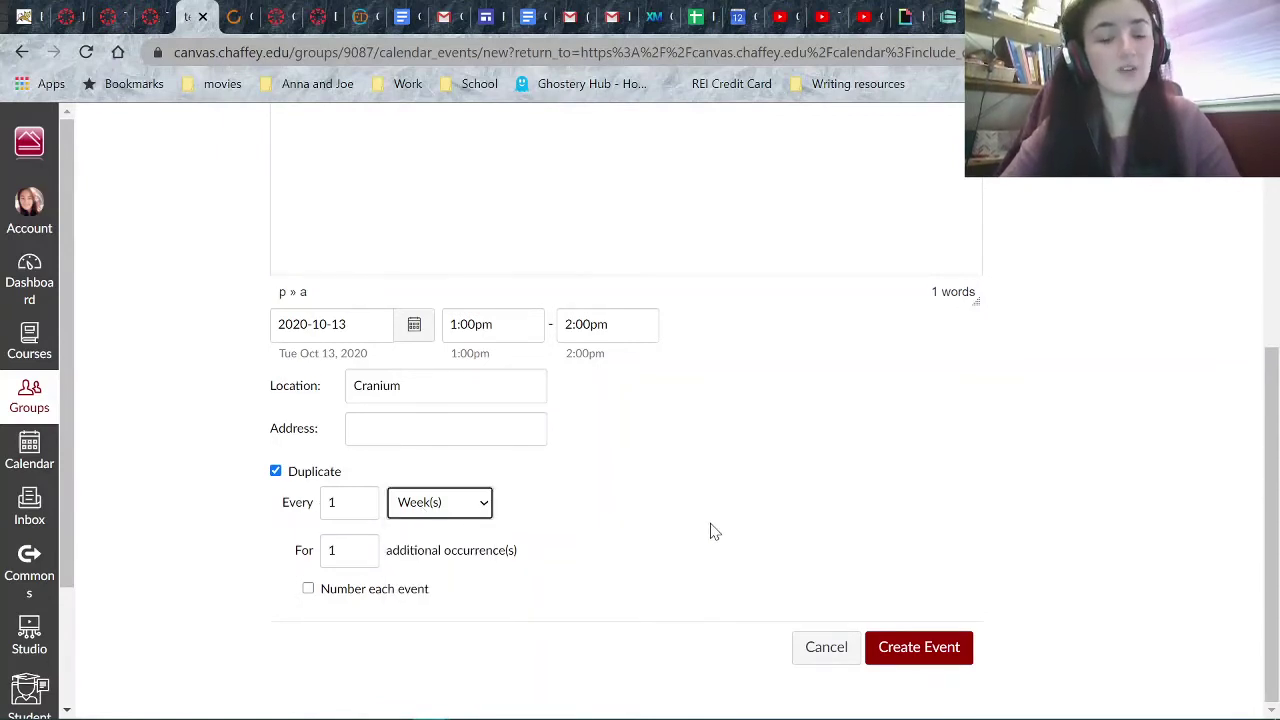
left_click(345, 503)
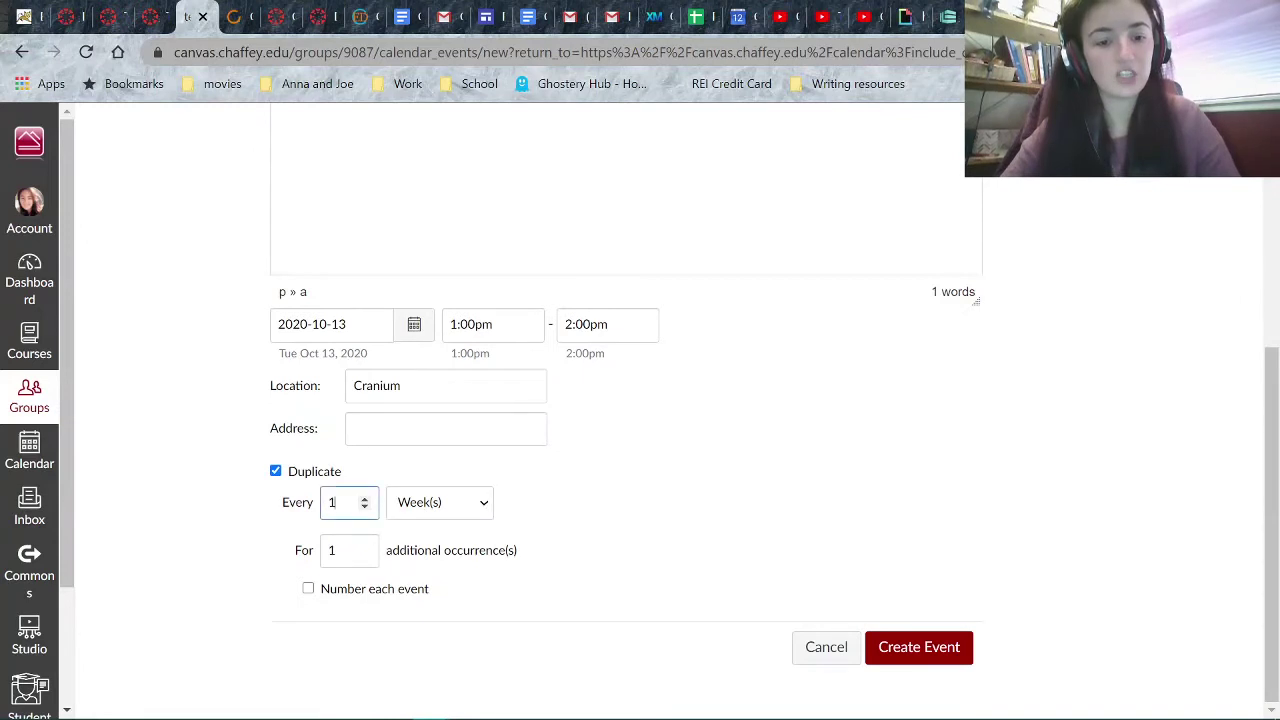
left_click(598, 518)
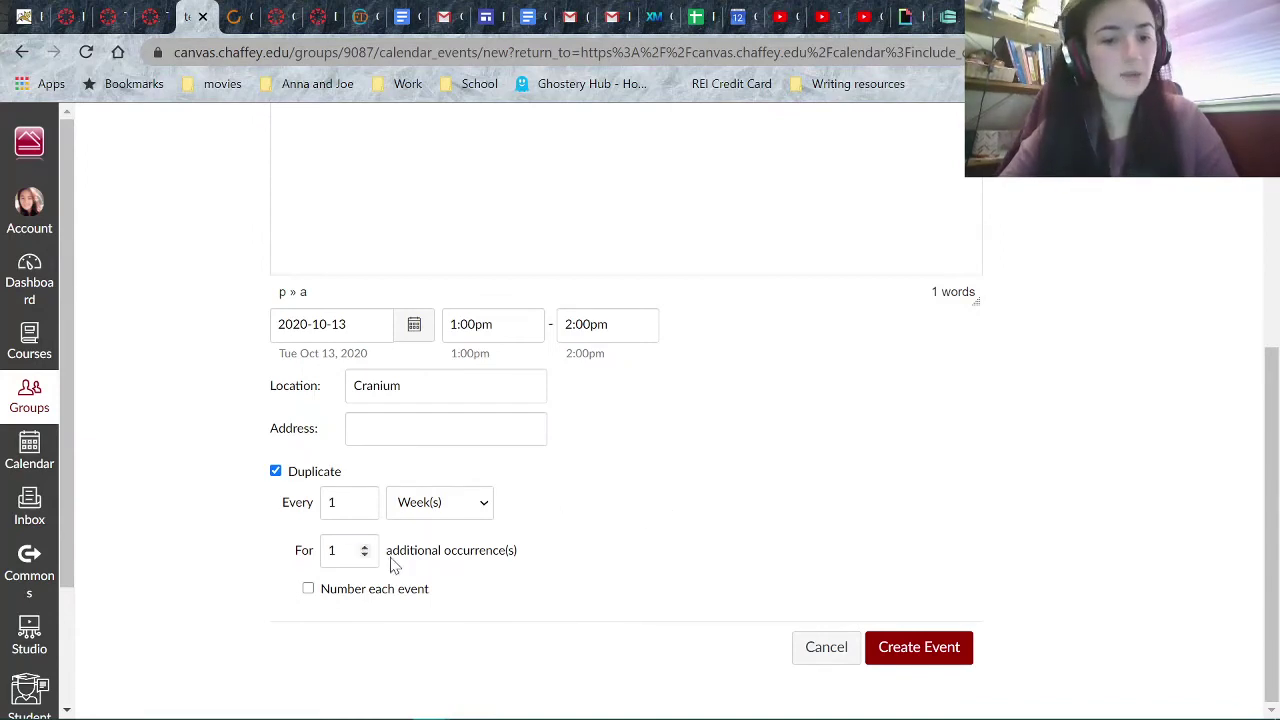
- Set 9 additional occurrences and create the repeating tester event
left_click(345, 551)
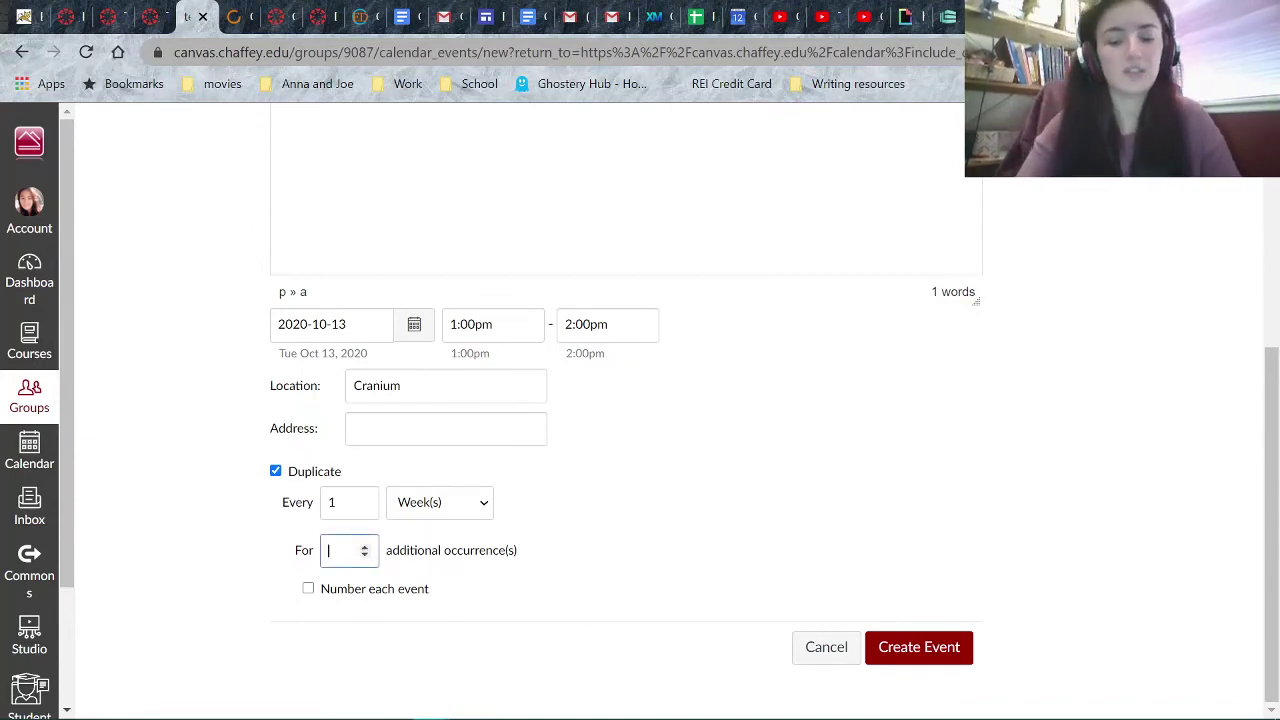
key("BackSpace")
type("9")
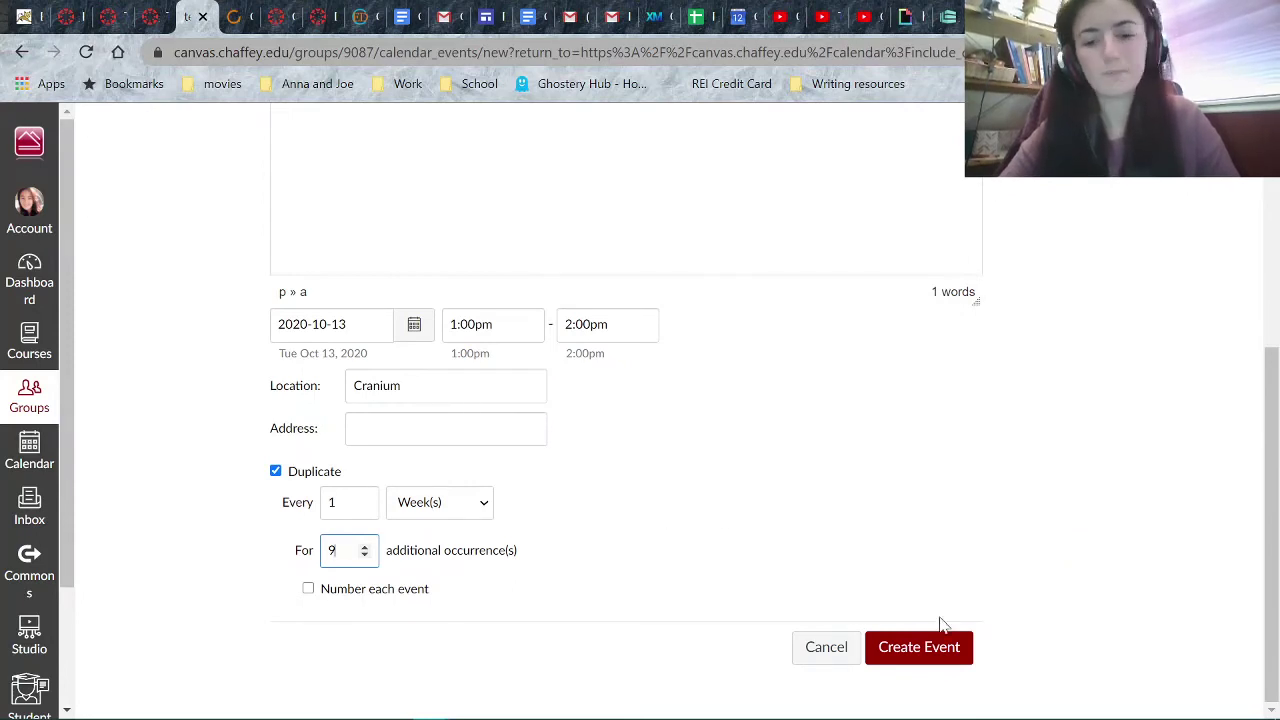
left_click(929, 651)
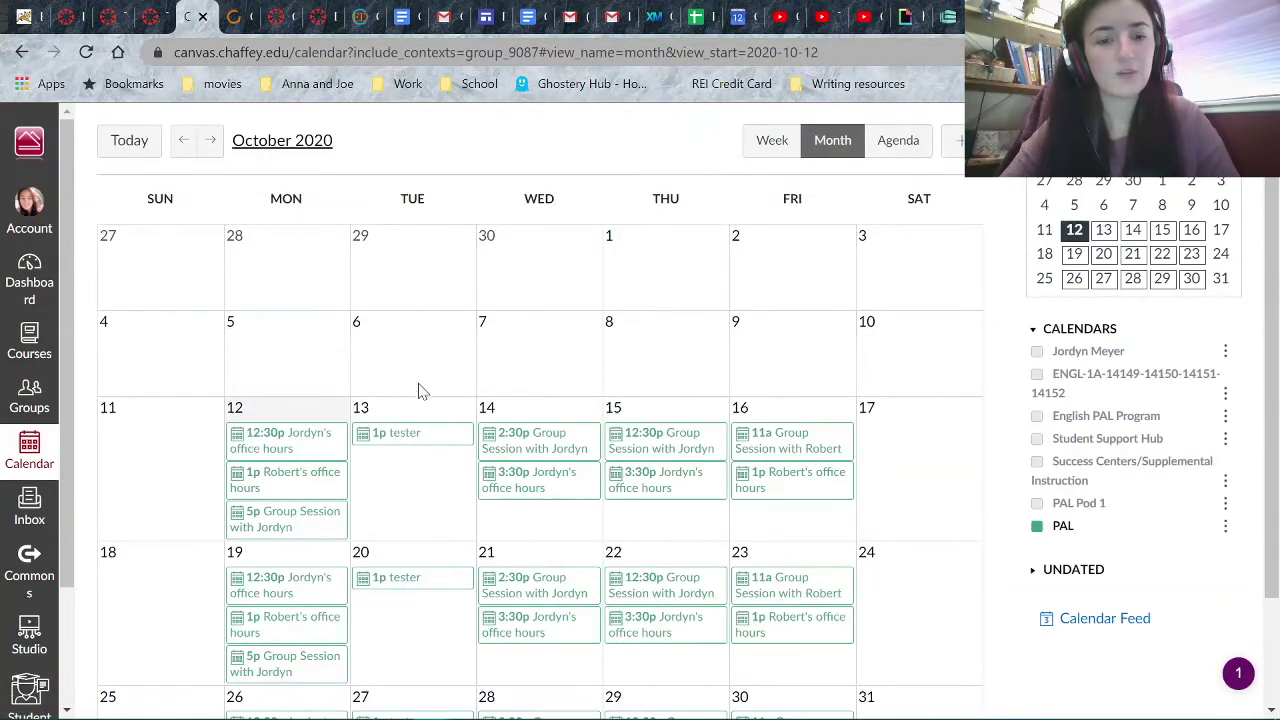
- Edit the Oct 13 tester event so its location reads 'zoom' instead of Cranium
left_click(423, 438)
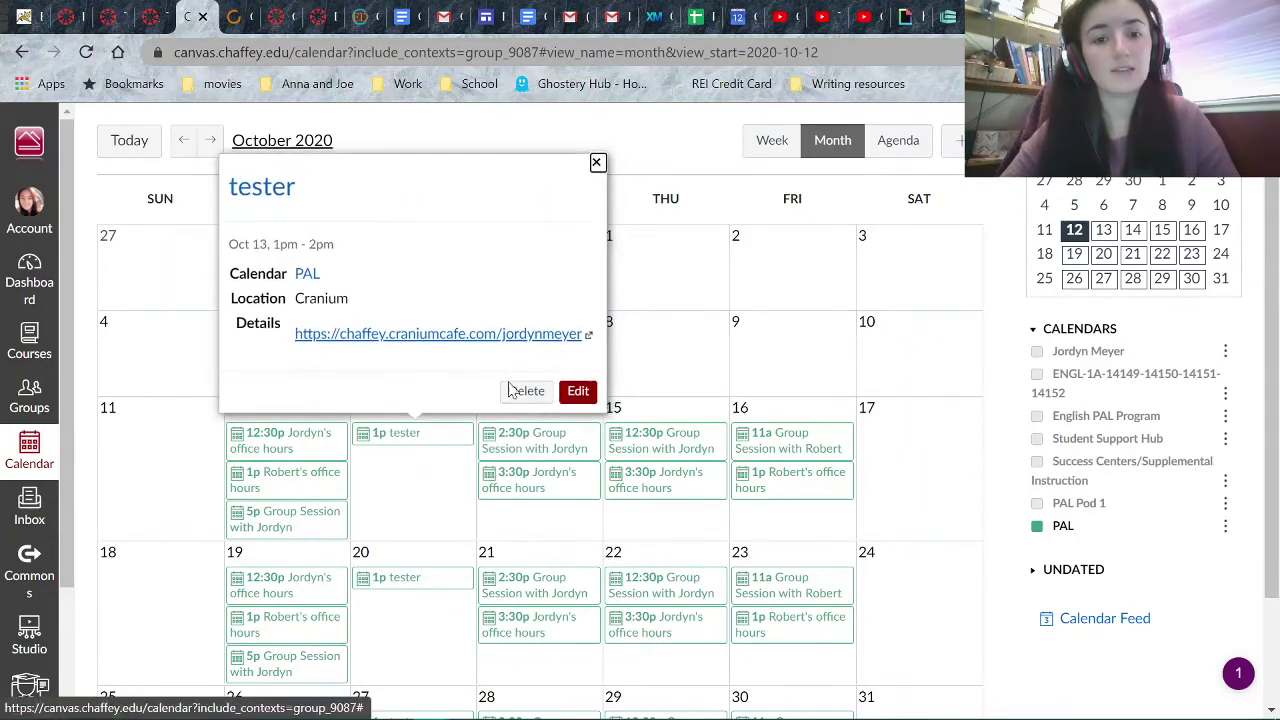
left_click(578, 391)
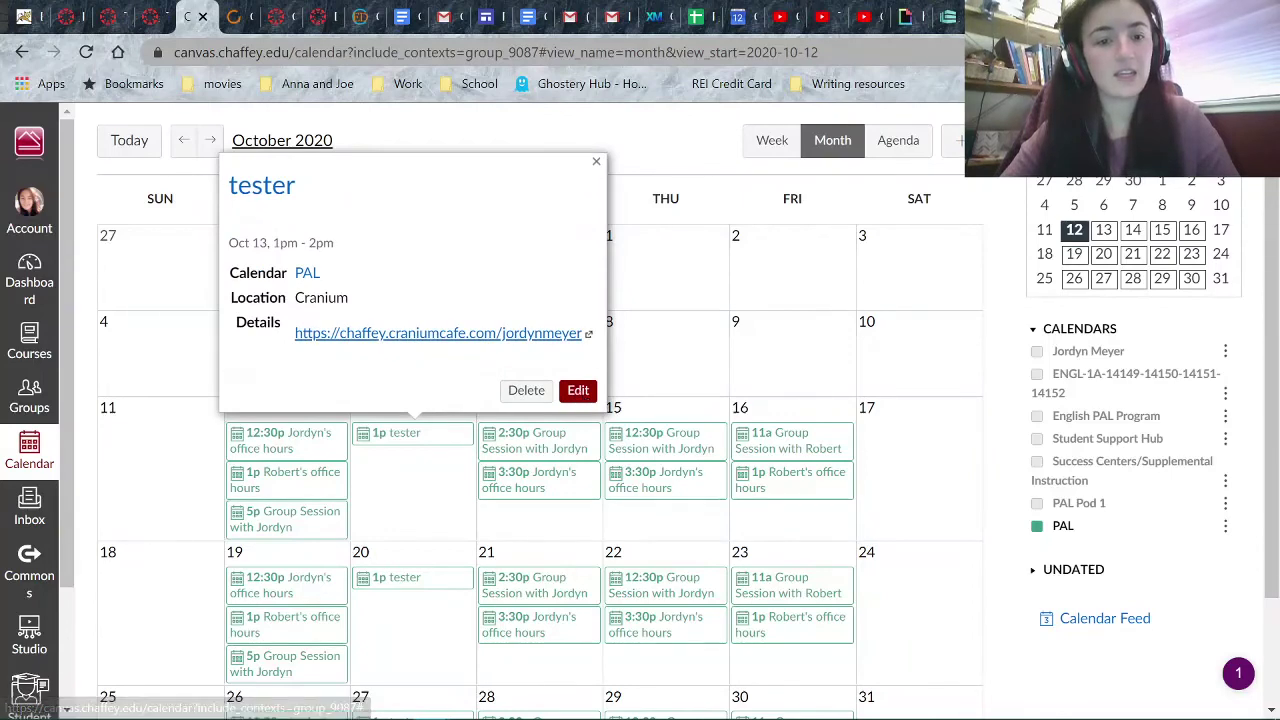
left_click(622, 487)
key("BackSpace")
key("BackSpace")
key("BackSpace")
key("BackSpace")
key("BackSpace")
key("BackSpace")
key("BackSpace")
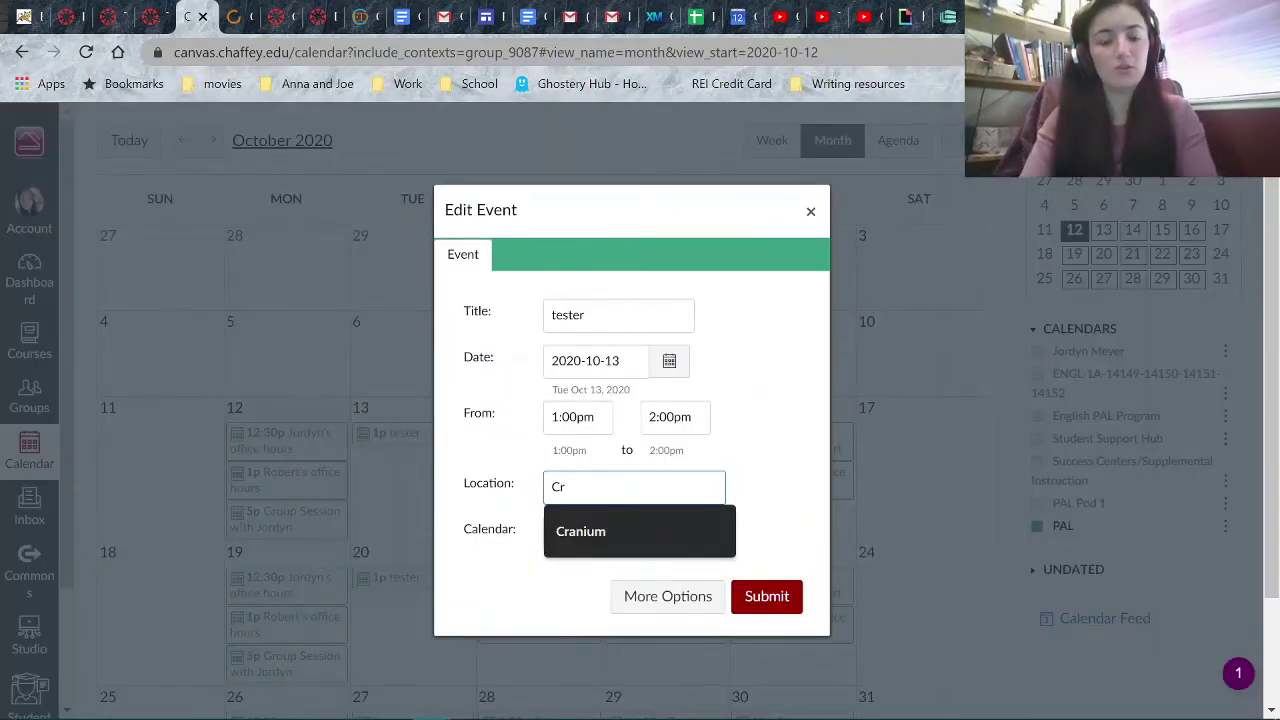
type("zoom")
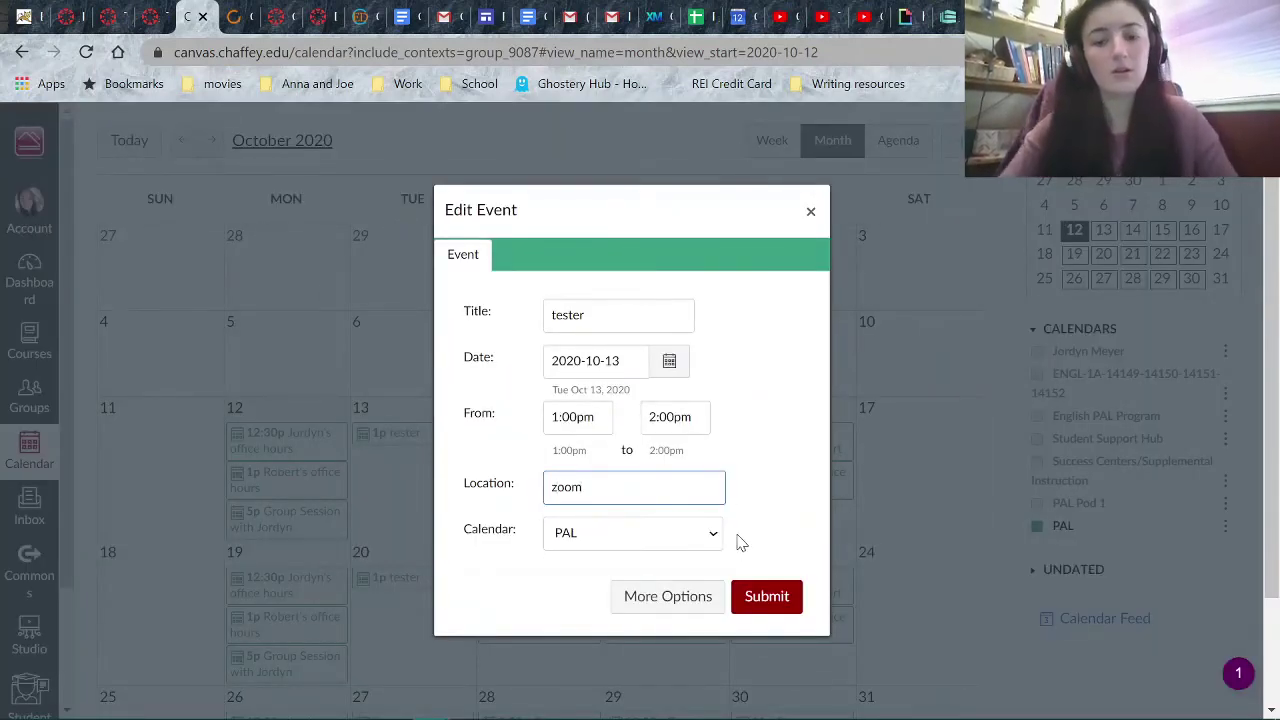
left_click(759, 600)
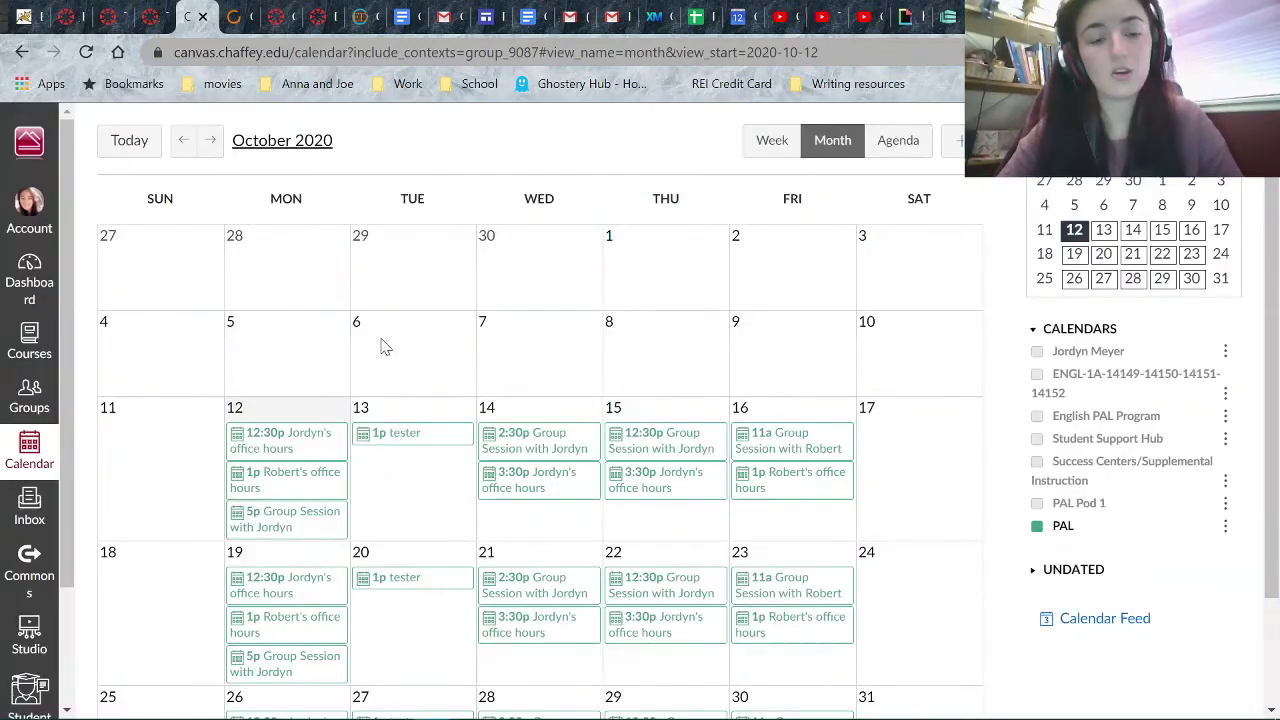
left_click(404, 435)
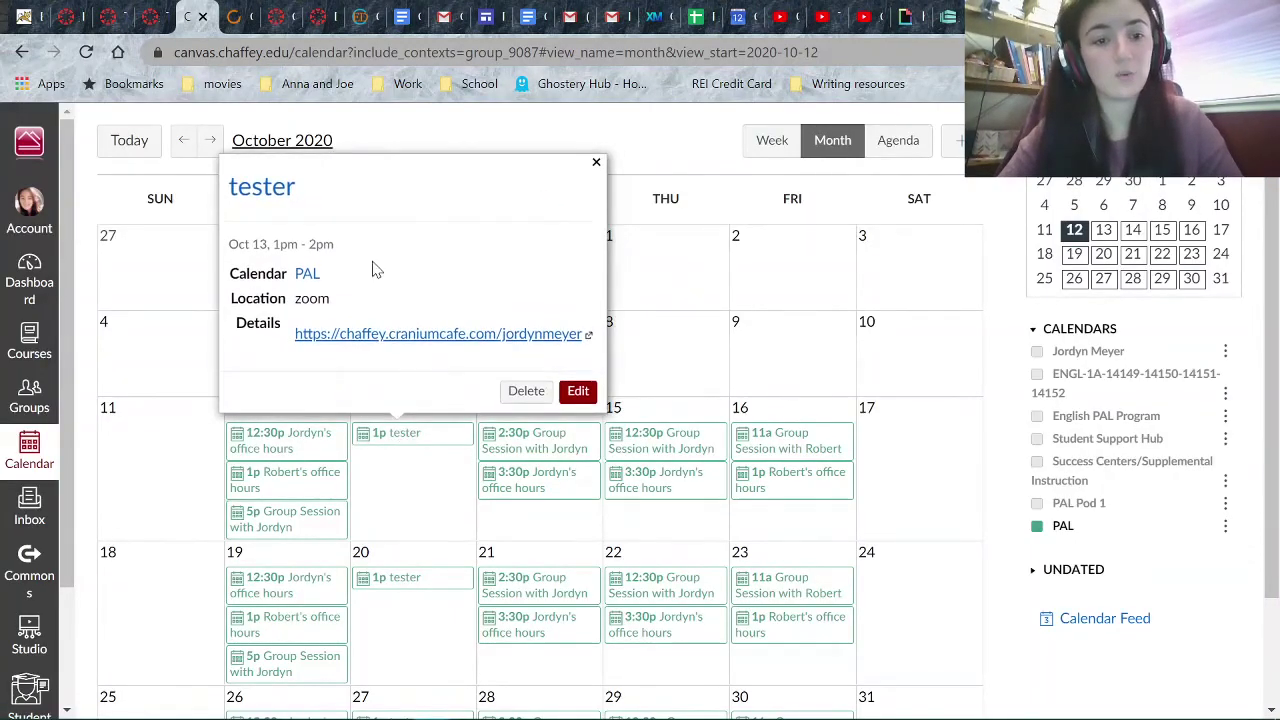
left_click(418, 580)
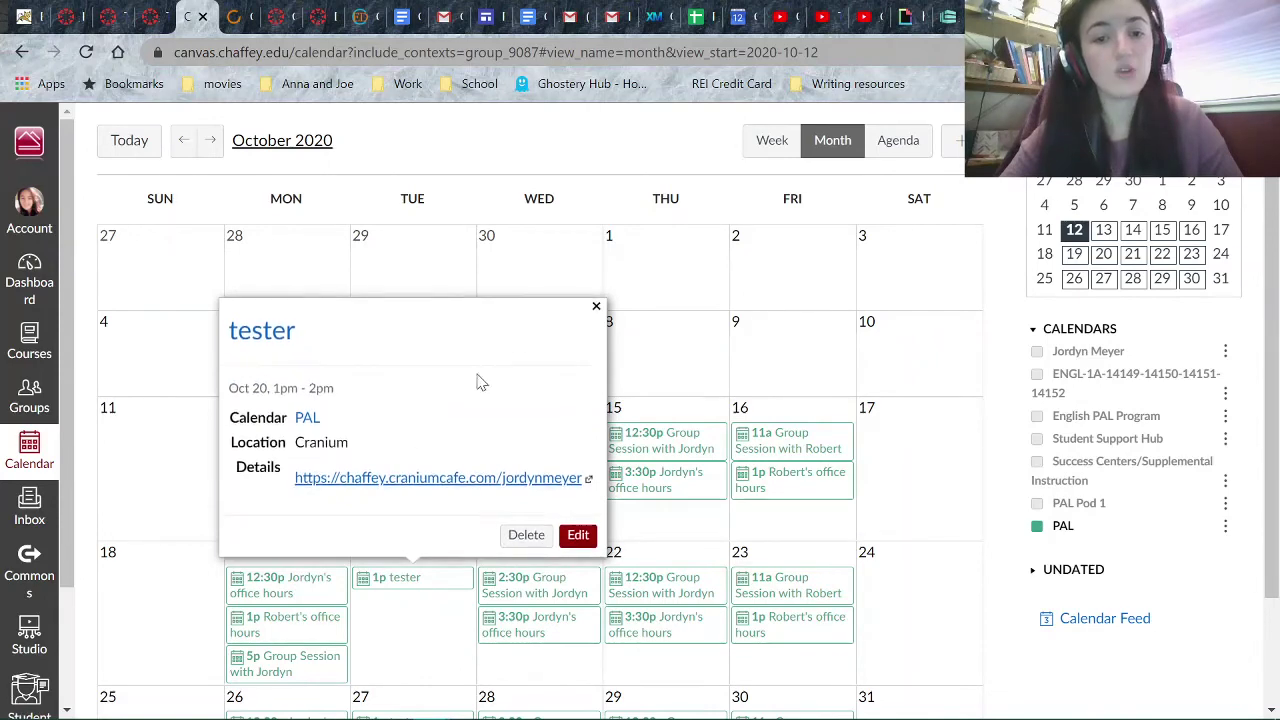
left_click(596, 307)
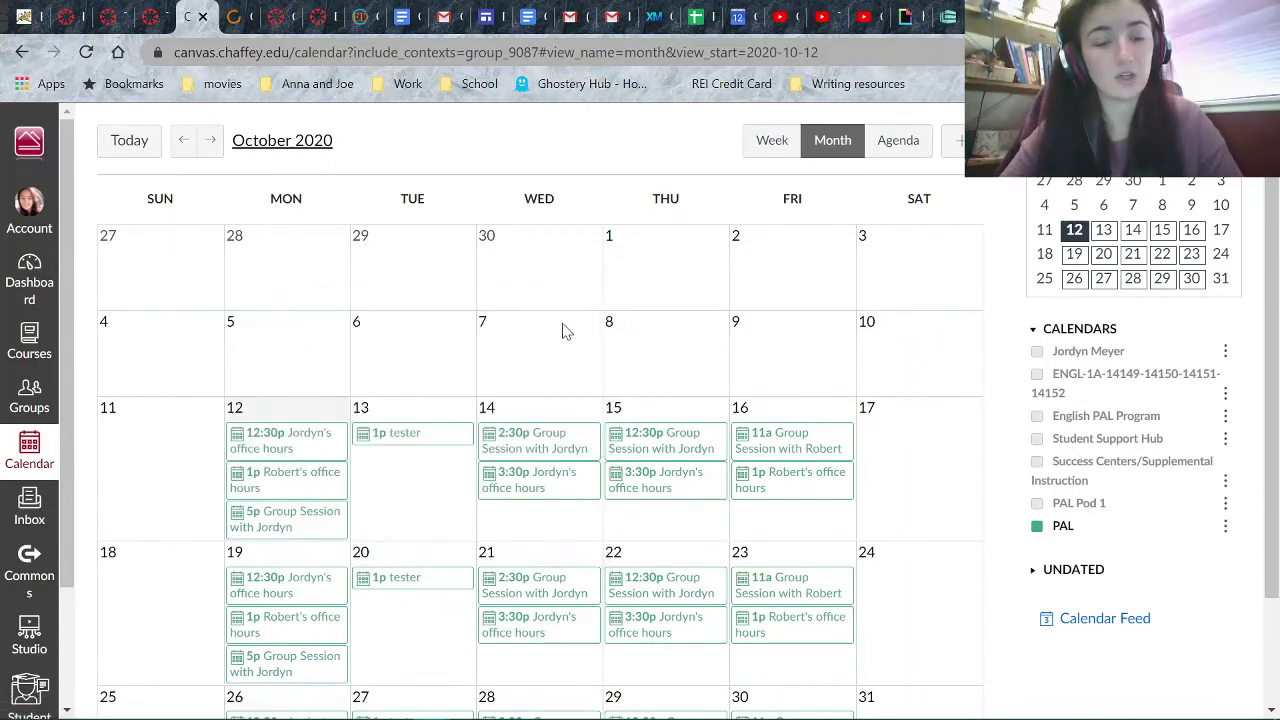
left_click(439, 434)
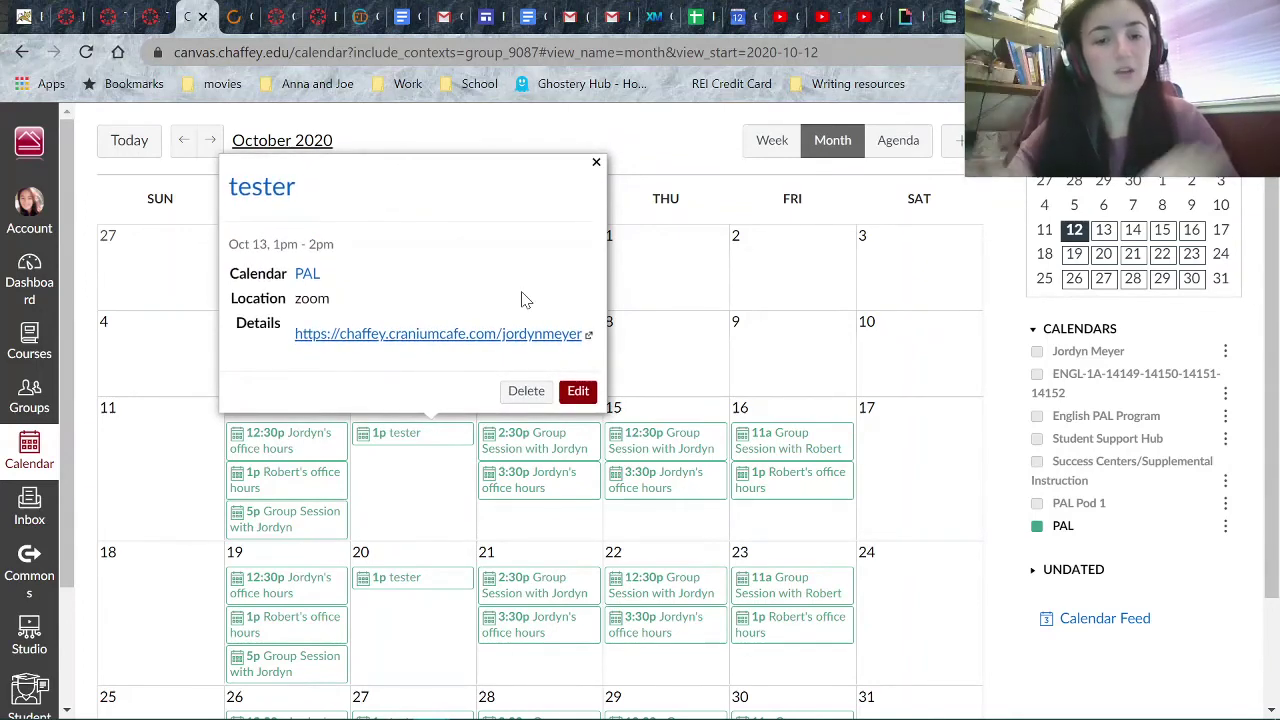
left_click(646, 325)
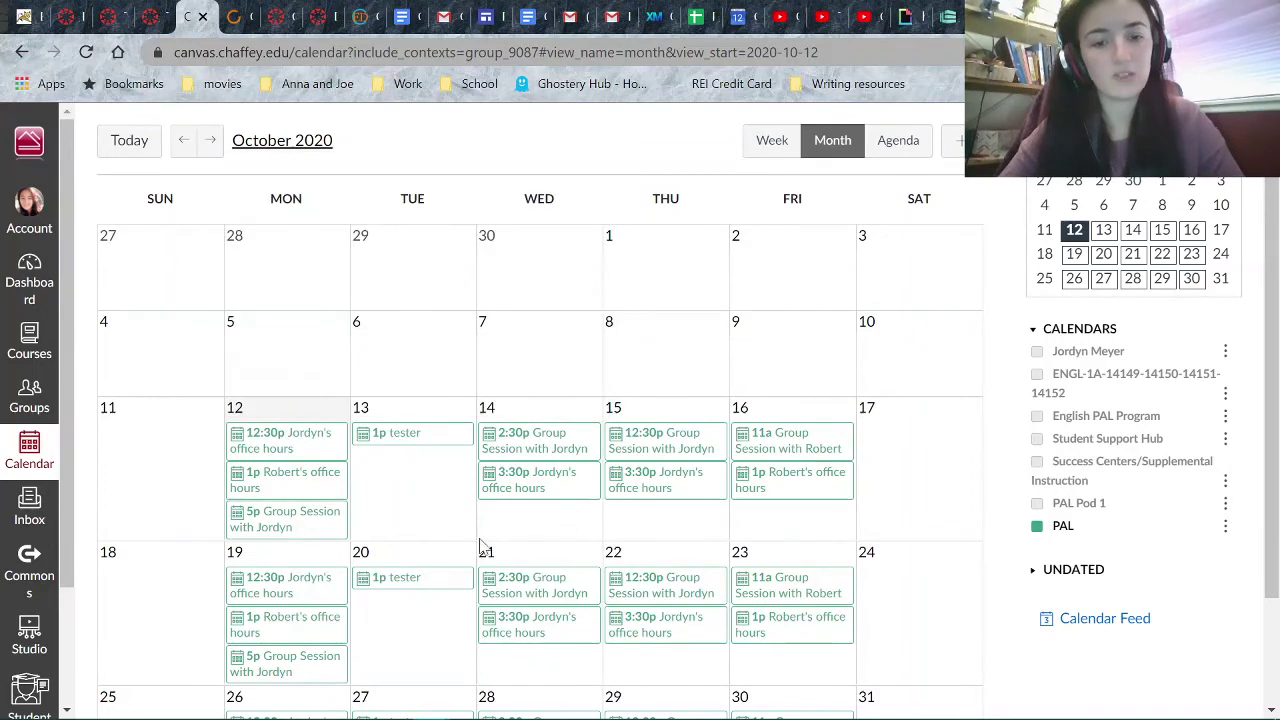
left_click(809, 222)
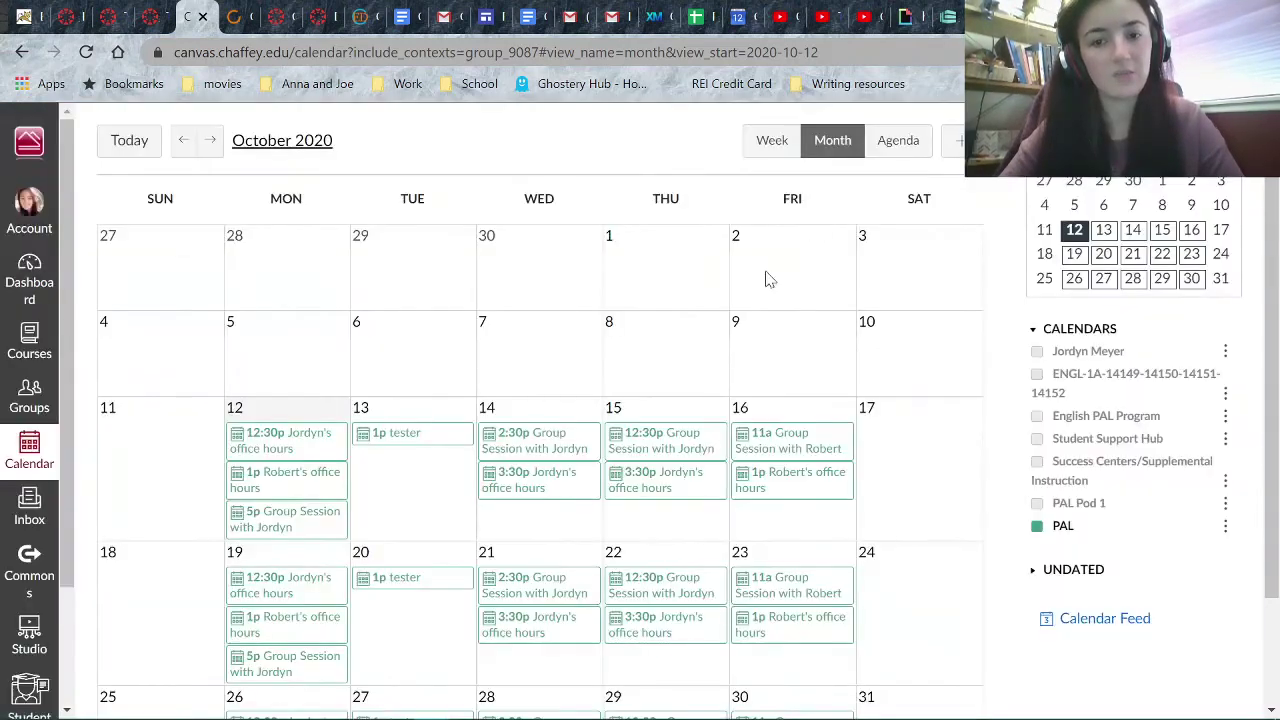
- Delete just the Oct 13 tester occurrence, leaving the weekly events from Oct 20 onward
left_click(425, 440)
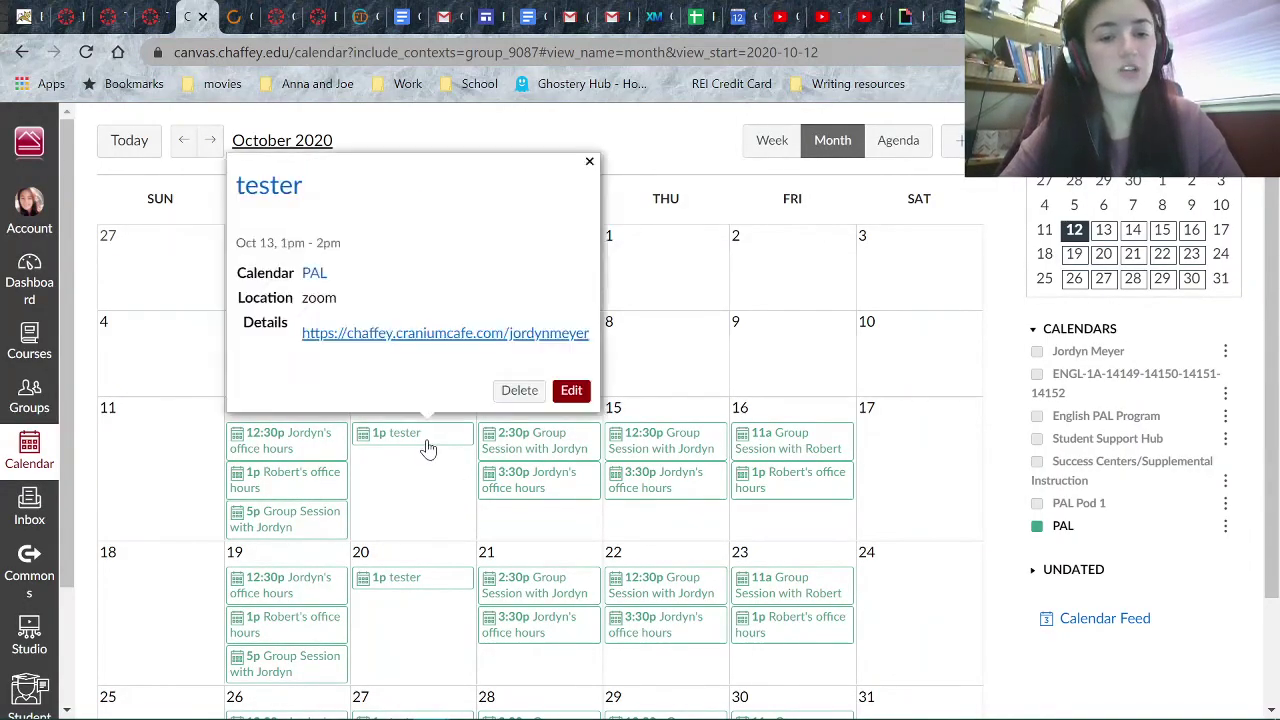
left_click(527, 389)
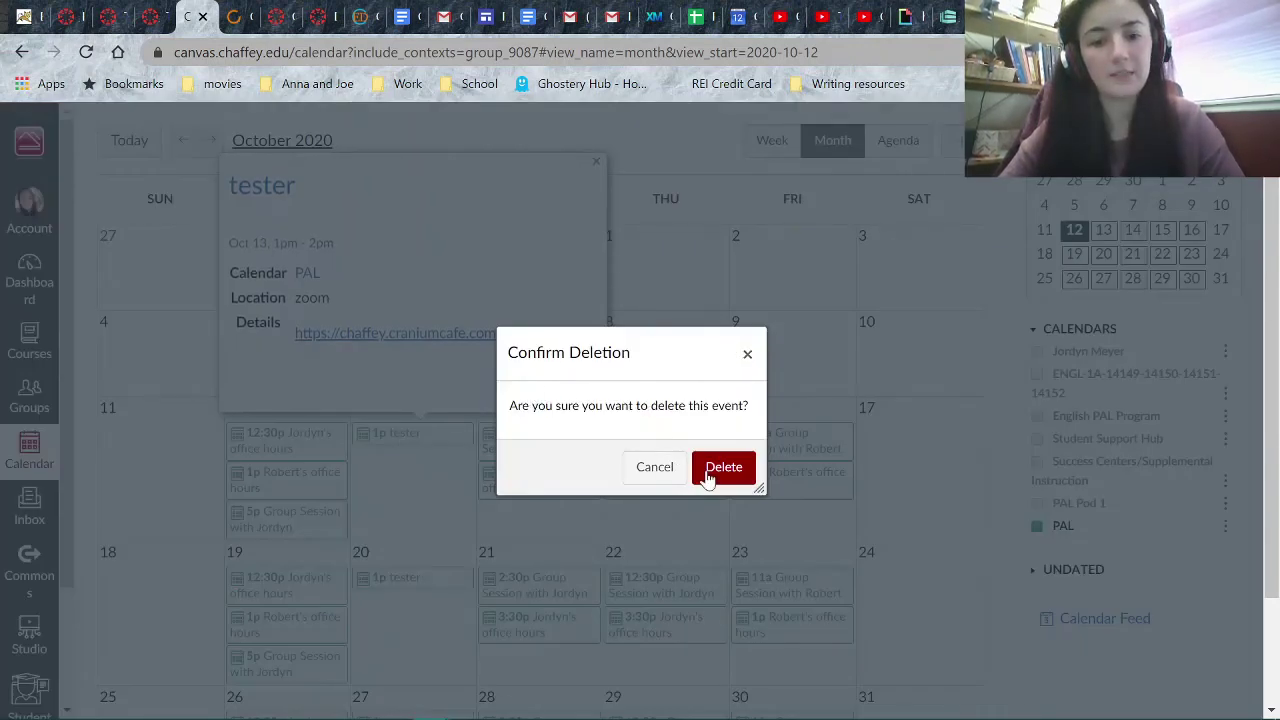
left_click(705, 470)
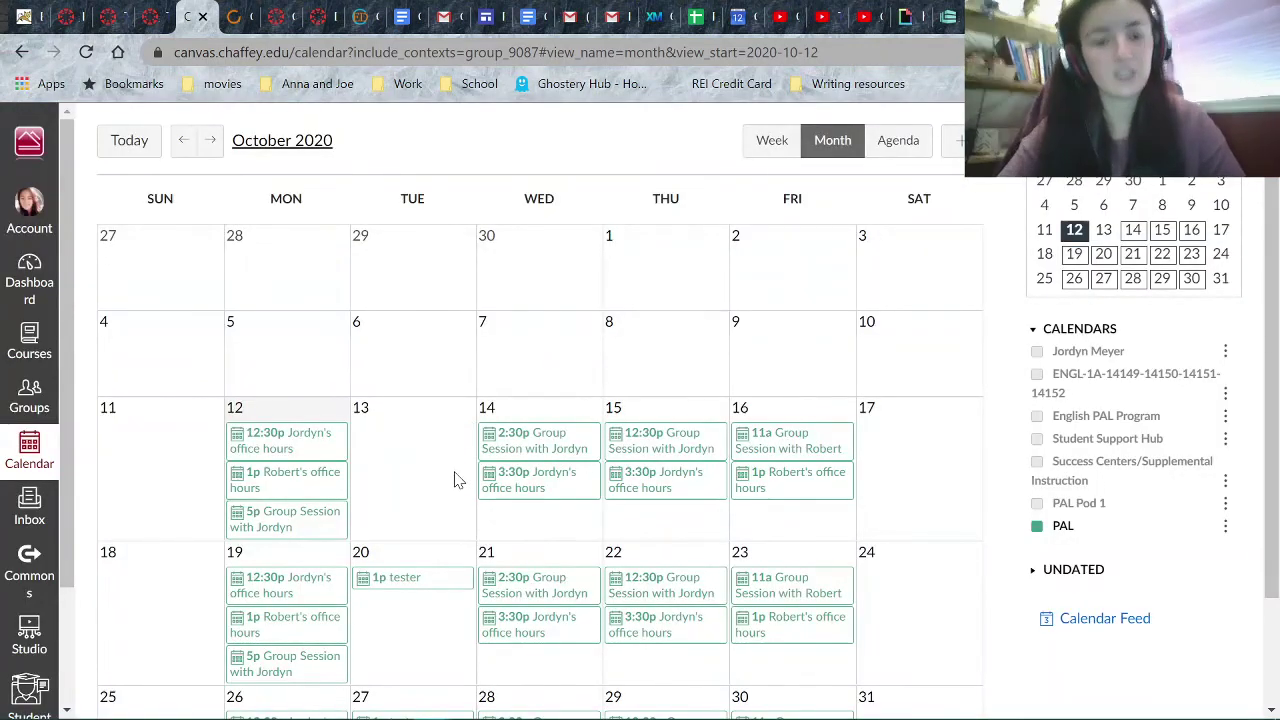
scroll(455, 480, "down", 2)
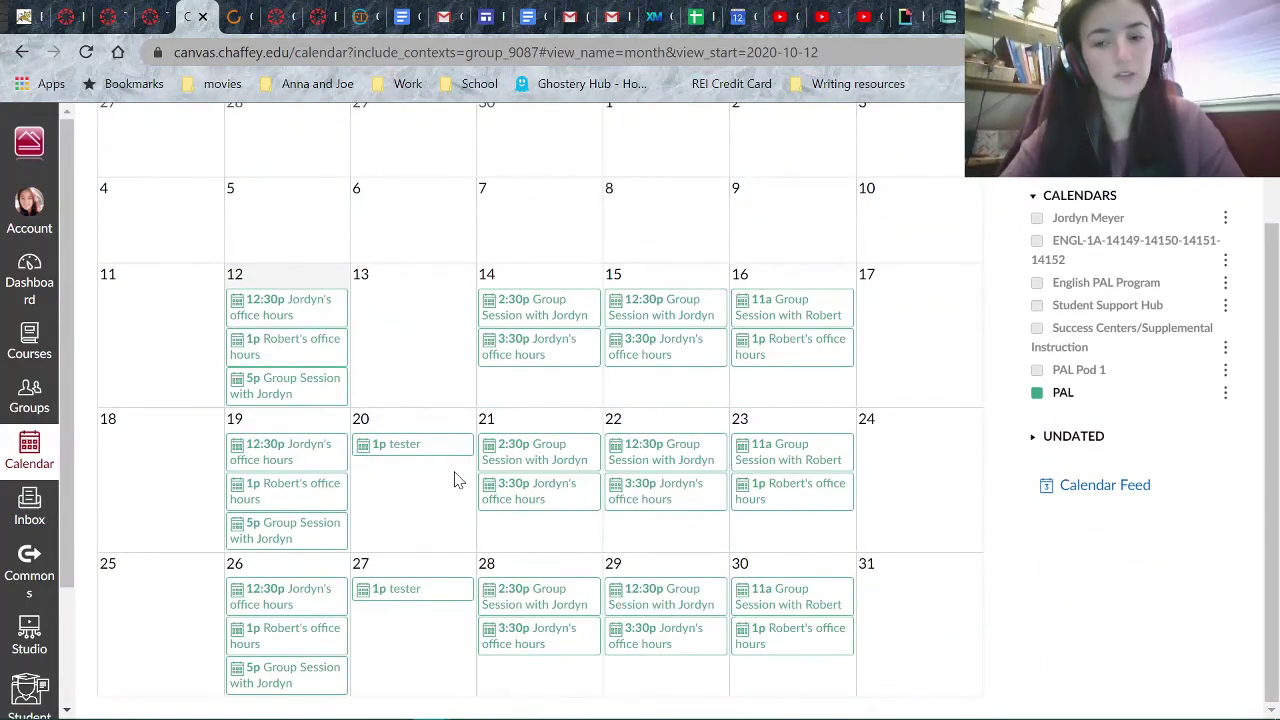
scroll(455, 480, "up", 2)
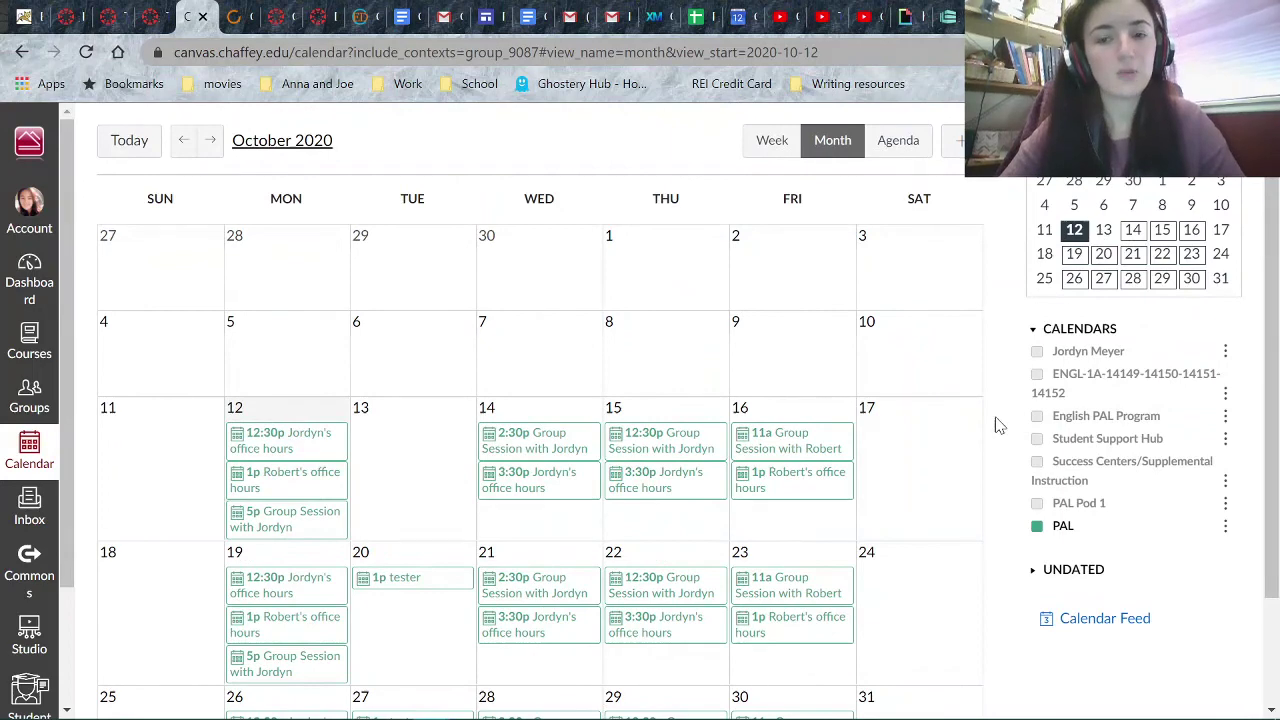
mouse_move(658, 710)
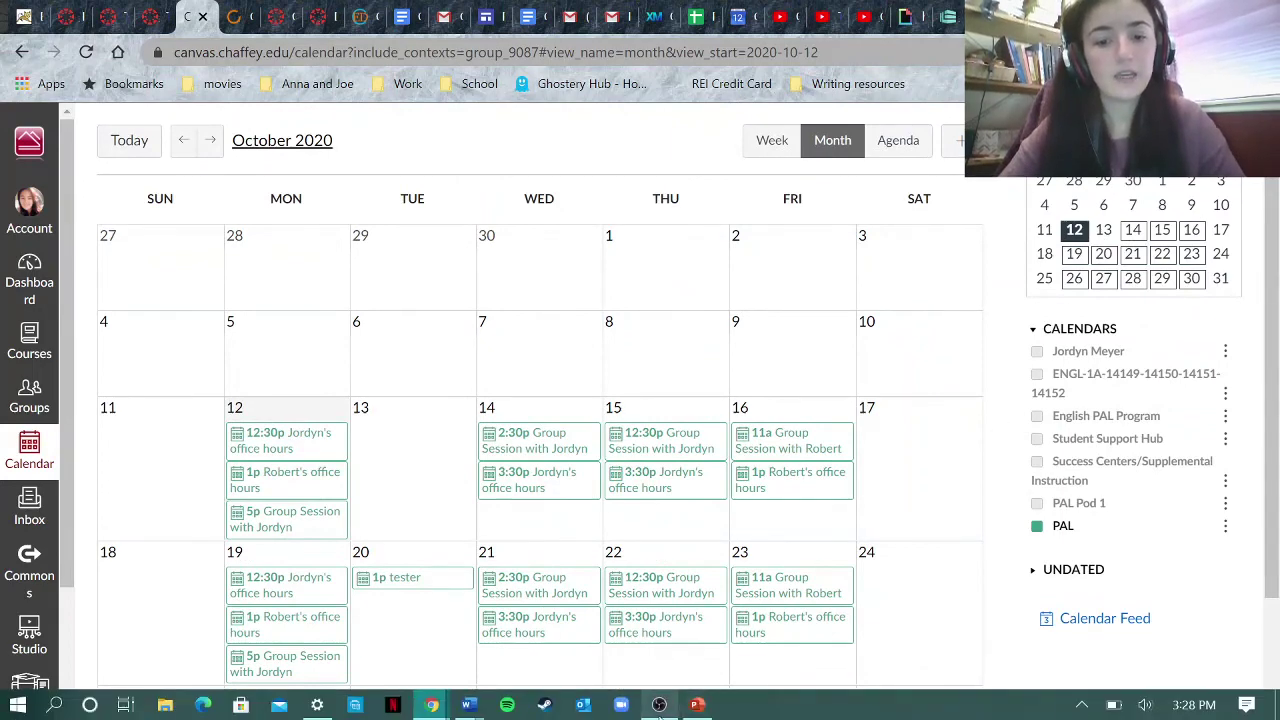